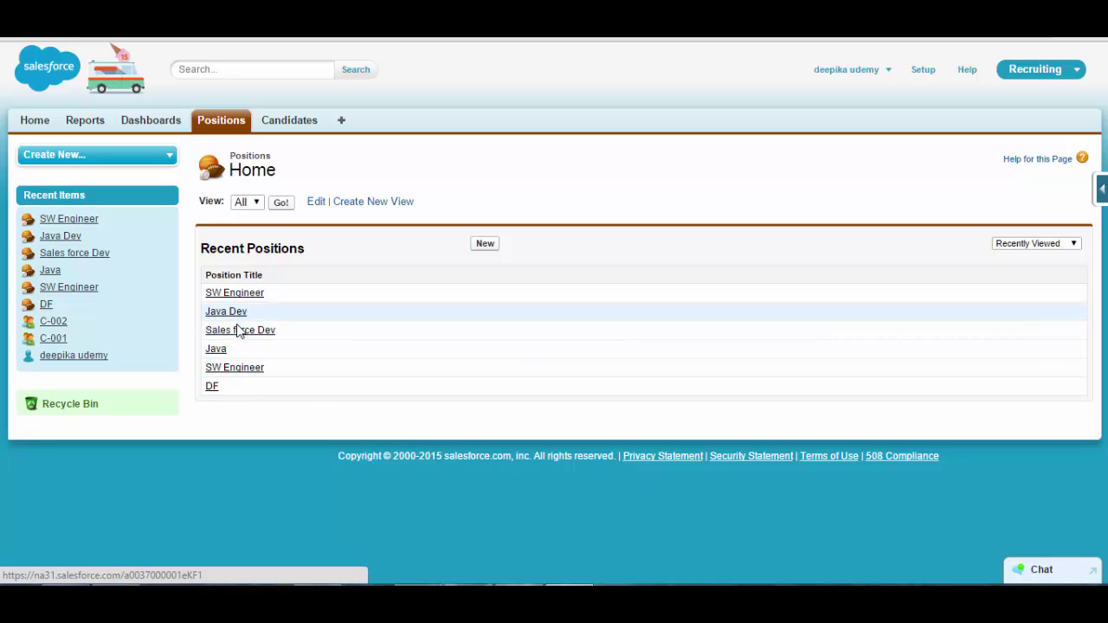
- Open the Java position for editing and set its Open Date to 7/1/2015
{"action": "left_click", "coordinate": [216, 350]}
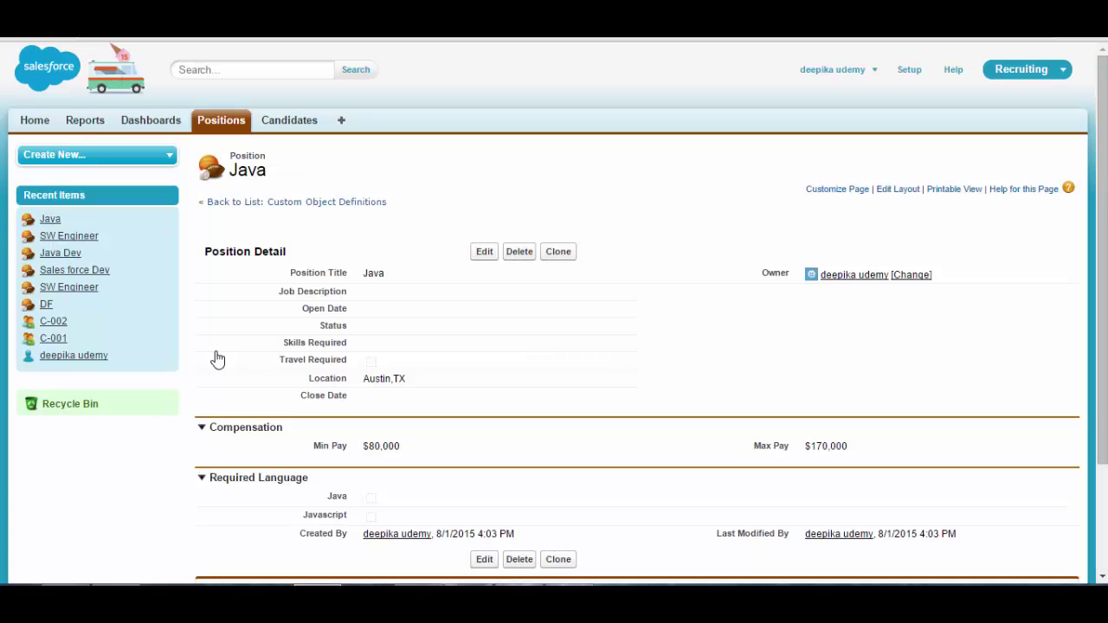
{"action": "left_click", "coordinate": [483, 251]}
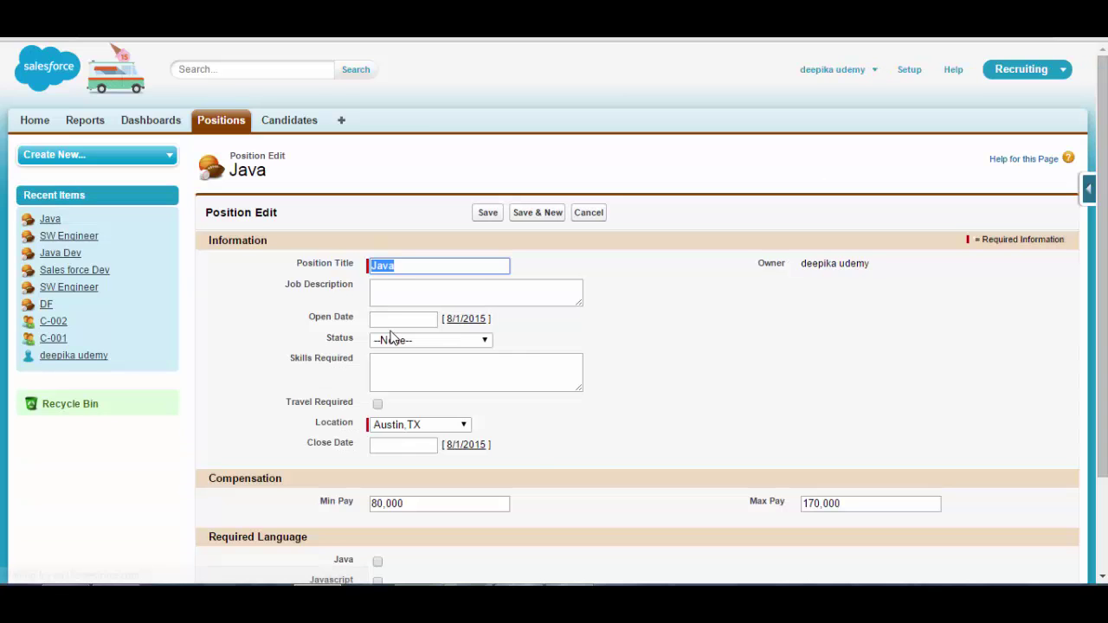
{"action": "left_click", "coordinate": [404, 317]}
{"action": "left_click", "coordinate": [380, 343]}
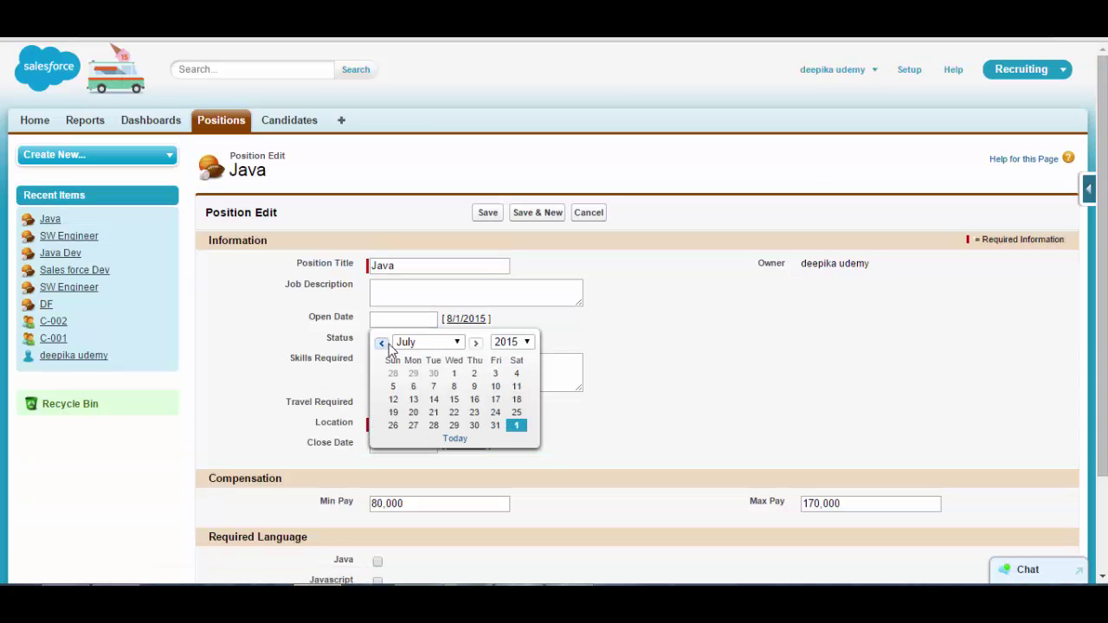
{"action": "left_click", "coordinate": [454, 373]}
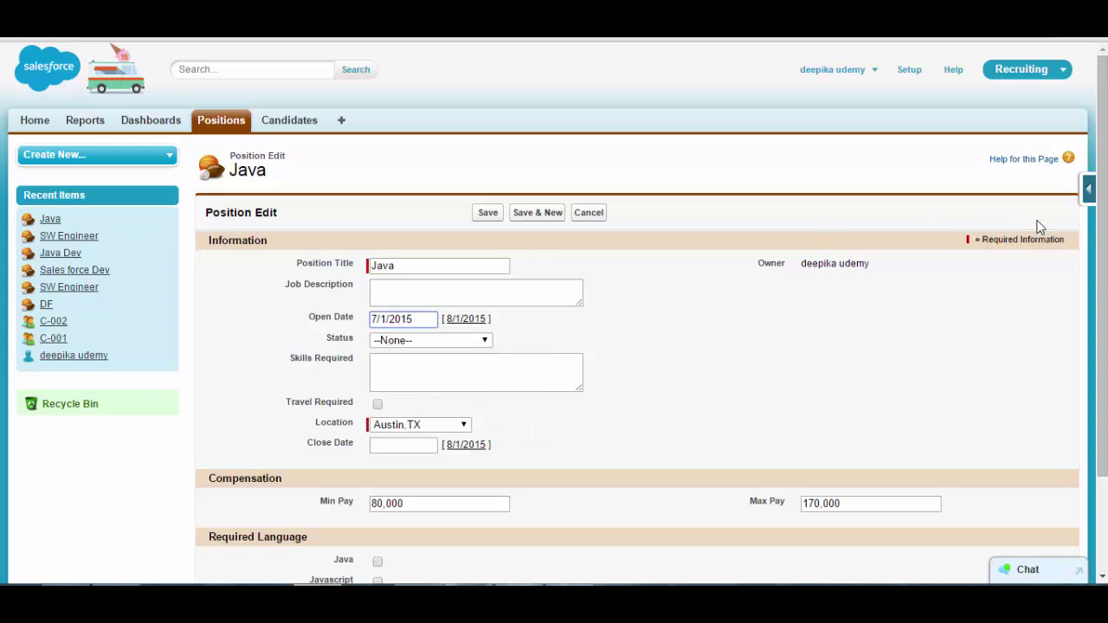
- Set the Status to New Position and save the Java record
{"action": "scroll", "coordinate": [1039, 227], "scroll_direction": "down", "scroll_amount": 2}
{"action": "scroll", "coordinate": [1019, 499], "scroll_direction": "down", "scroll_amount": 1}
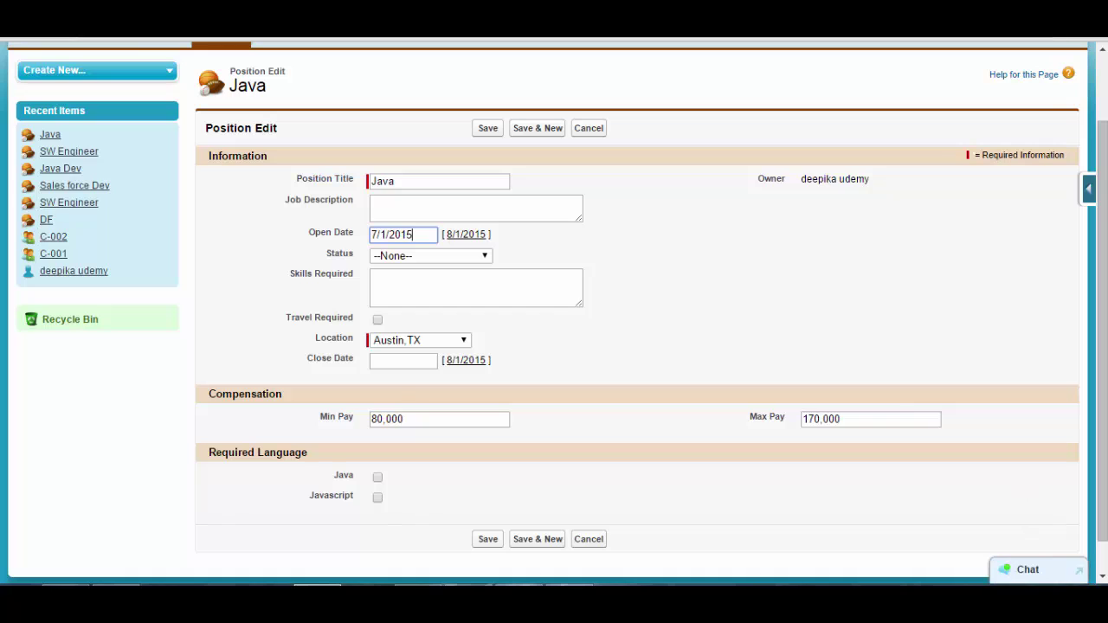
{"action": "left_click", "coordinate": [431, 256]}
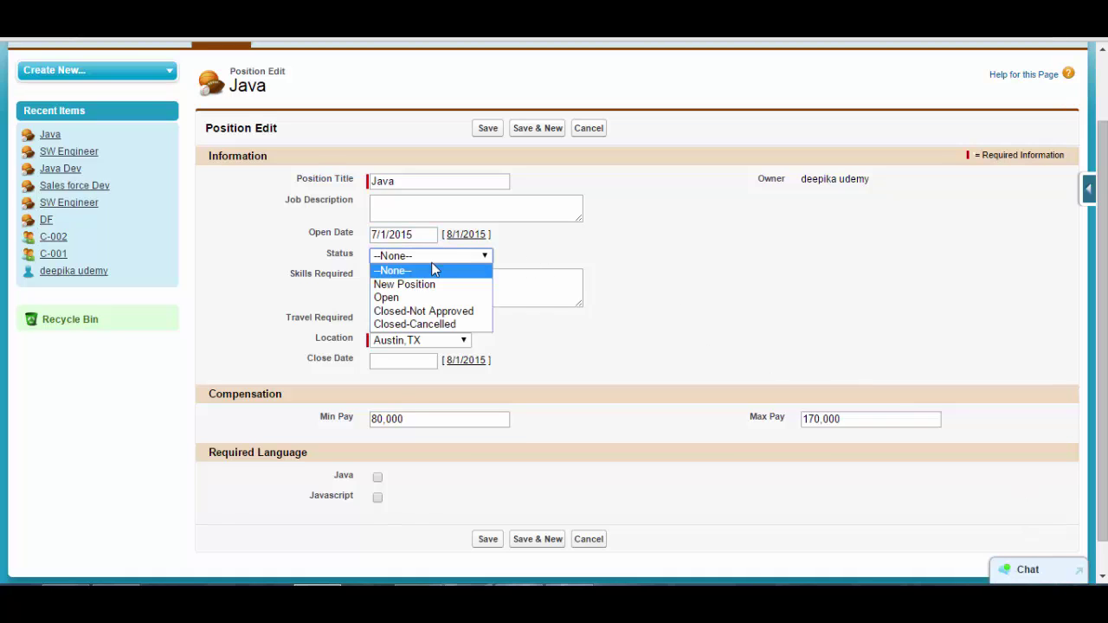
{"action": "left_click", "coordinate": [425, 283]}
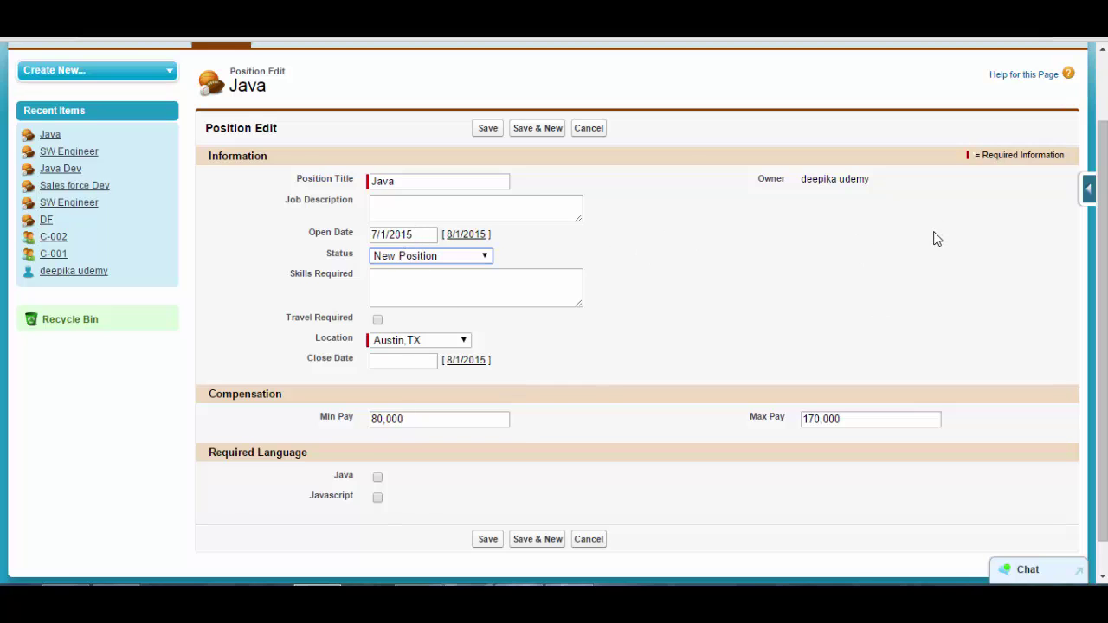
{"action": "left_click", "coordinate": [487, 128]}
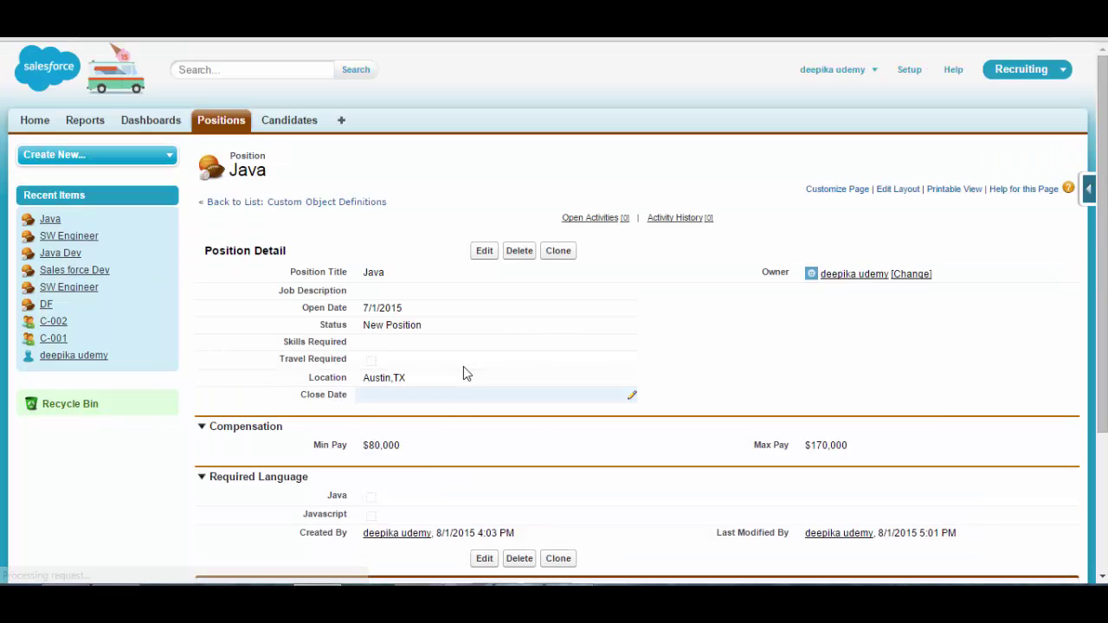
- Start a new Formula-type custom field on the Position object
{"action": "left_click", "coordinate": [1090, 188]}
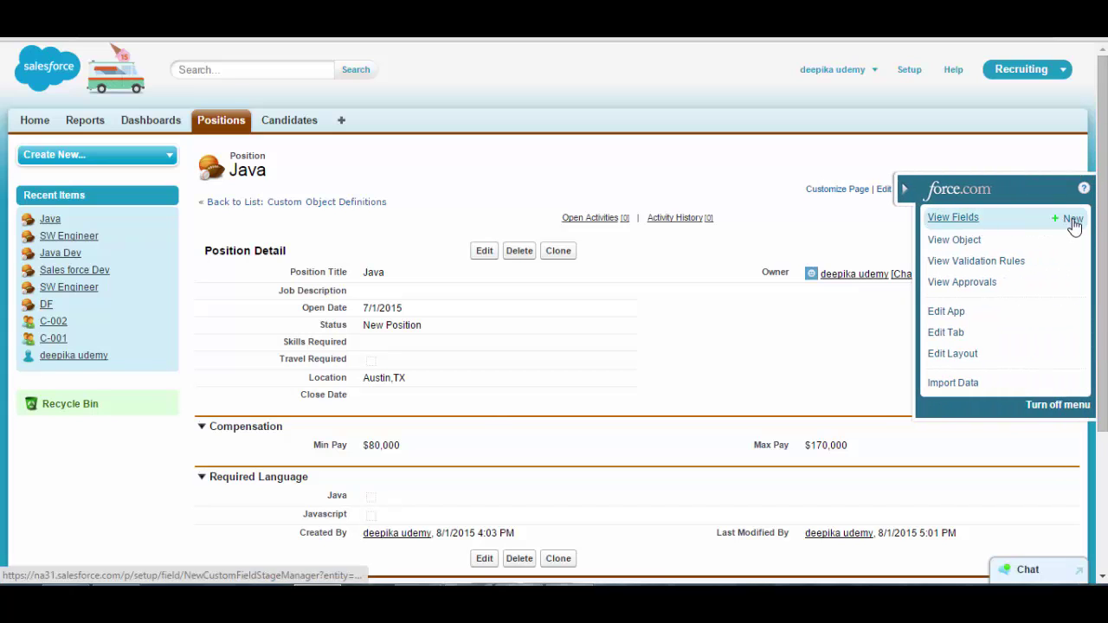
{"action": "left_click", "coordinate": [1072, 222]}
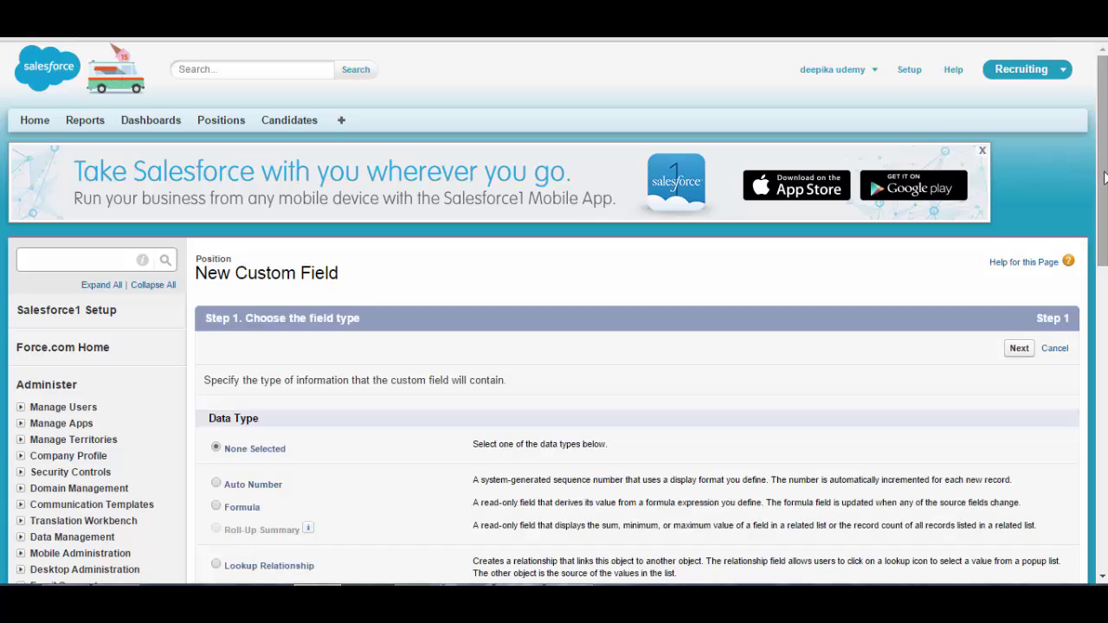
{"action": "scroll", "coordinate": [1101, 245], "scroll_direction": "down", "scroll_amount": 2}
{"action": "left_click", "coordinate": [217, 362]}
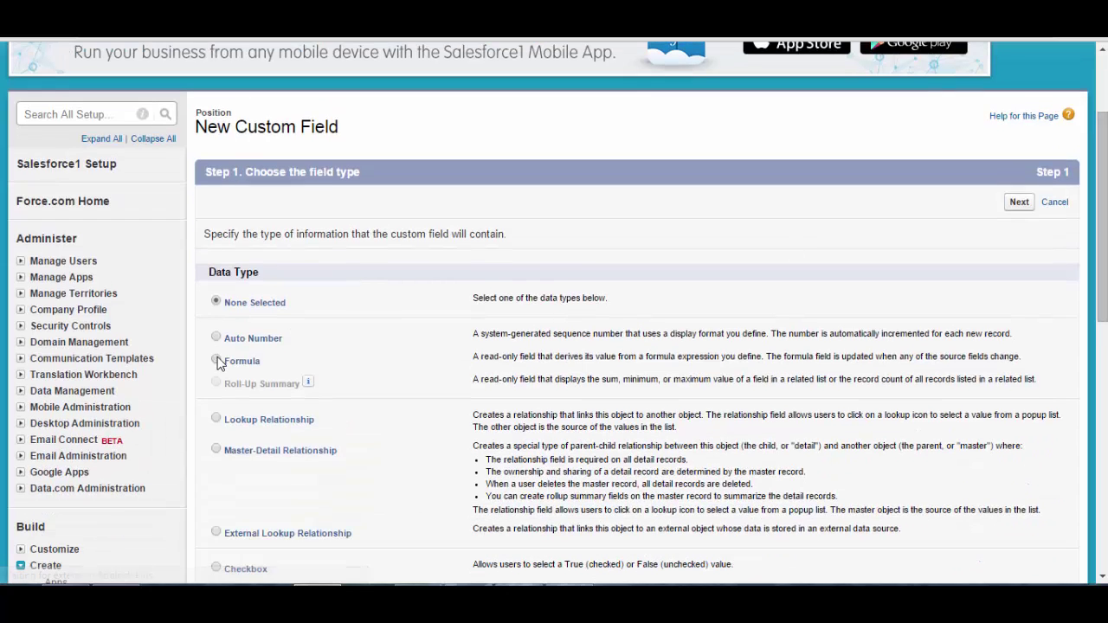
{"action": "left_click", "coordinate": [1019, 204]}
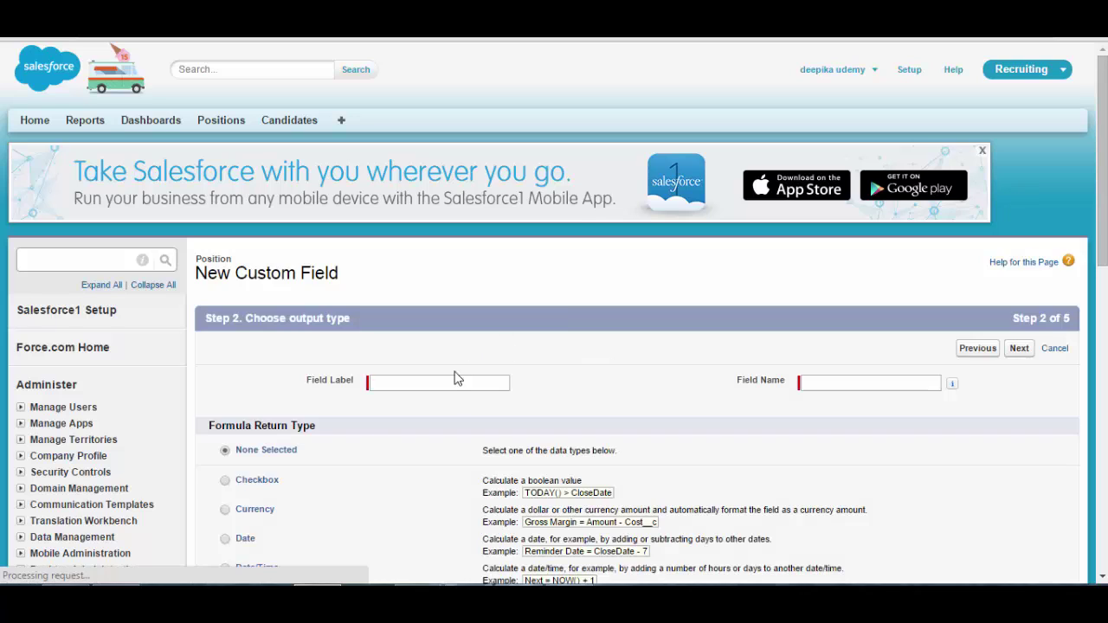
- Label the field Days Opened (Days_Opened) with a Number return type
{"action": "left_click", "coordinate": [451, 386]}
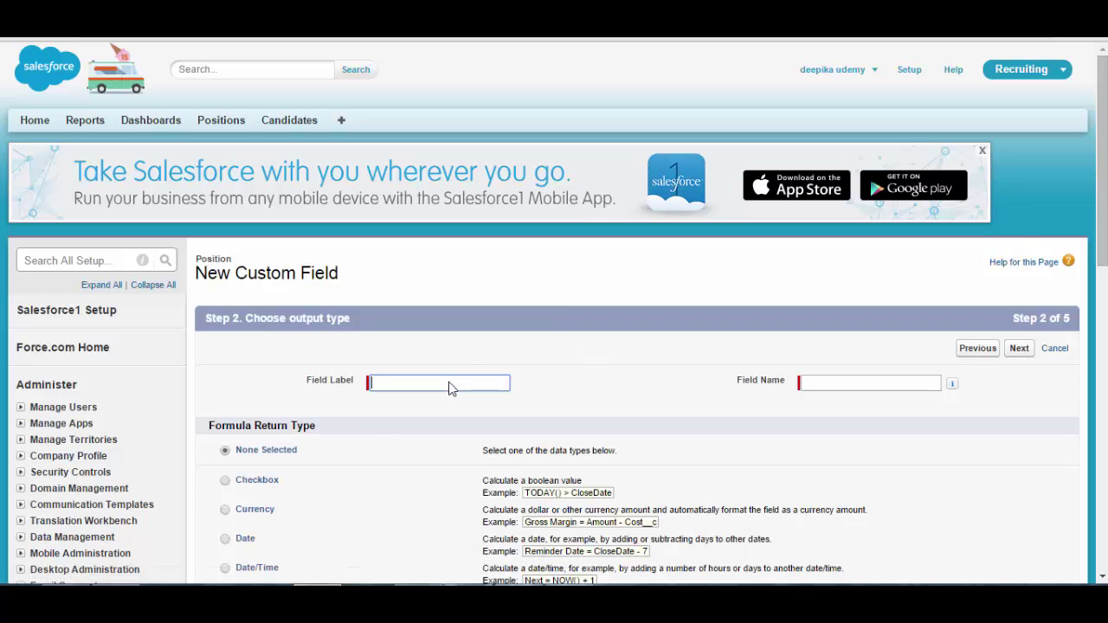
{"action": "type", "text": "Da"}
{"action": "left_click", "coordinate": [430, 403]}
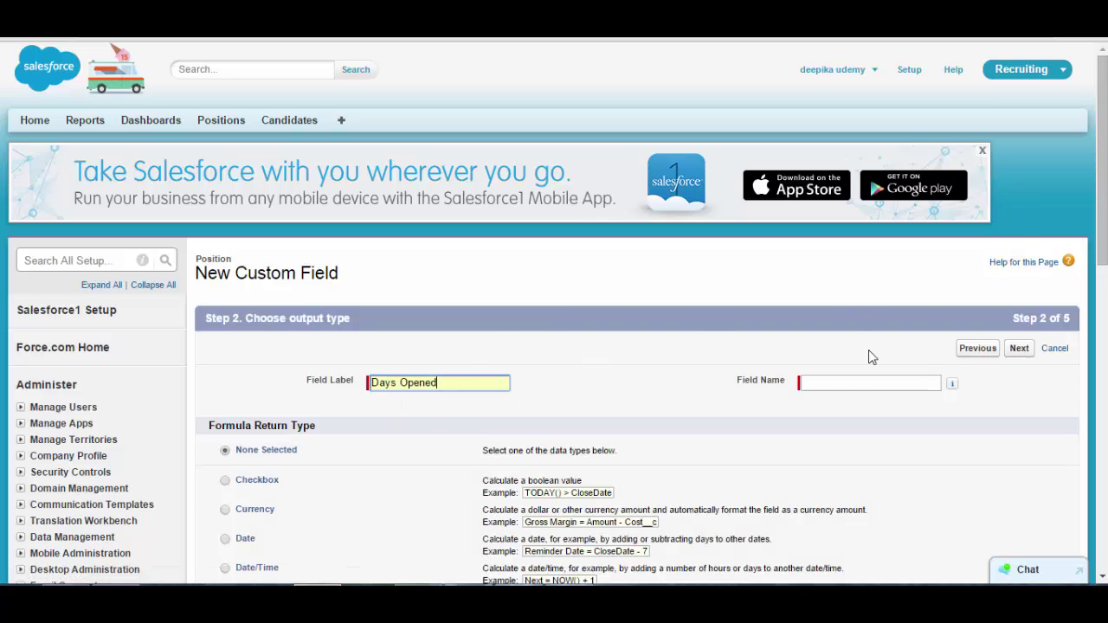
{"action": "left_click", "coordinate": [870, 386]}
{"action": "scroll", "coordinate": [470, 195], "scroll_direction": "down", "scroll_amount": 3}
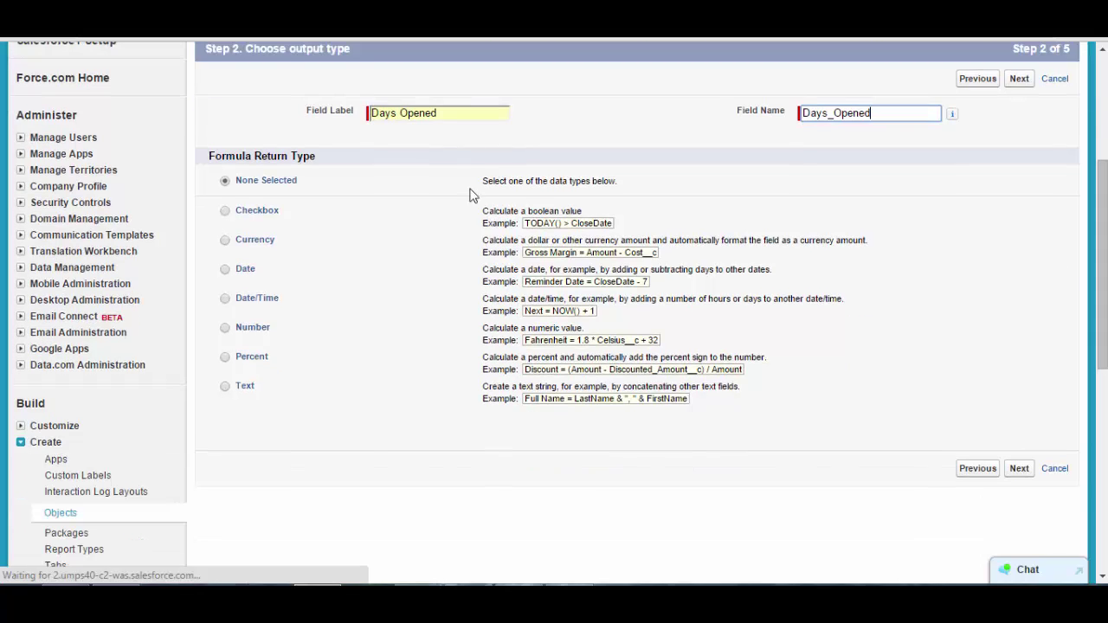
{"action": "left_click", "coordinate": [225, 328]}
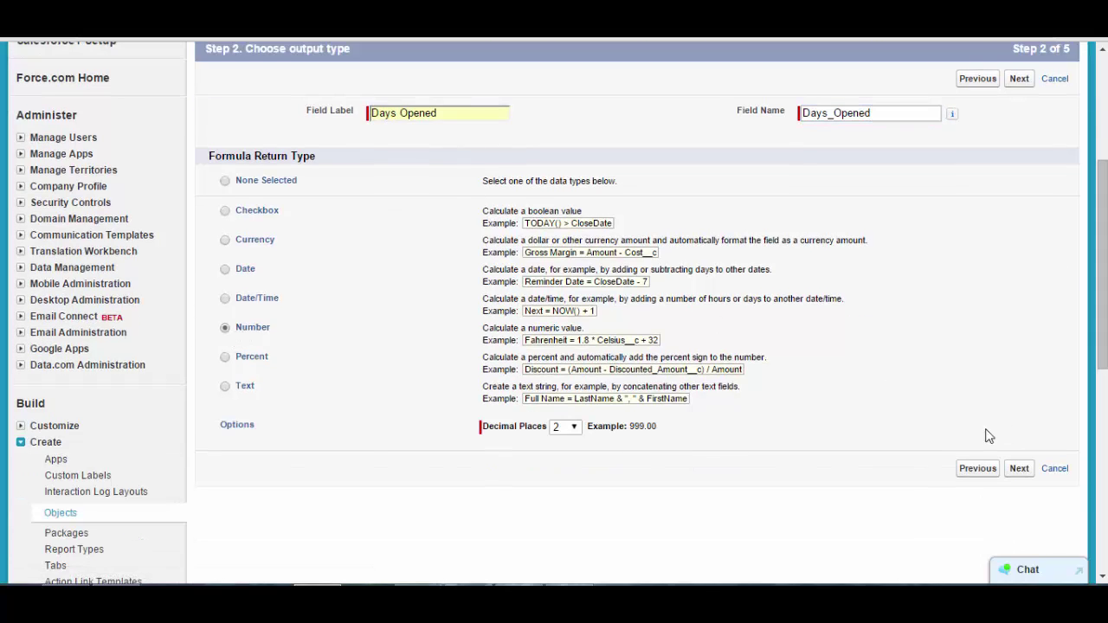
{"action": "left_click", "coordinate": [1018, 460]}
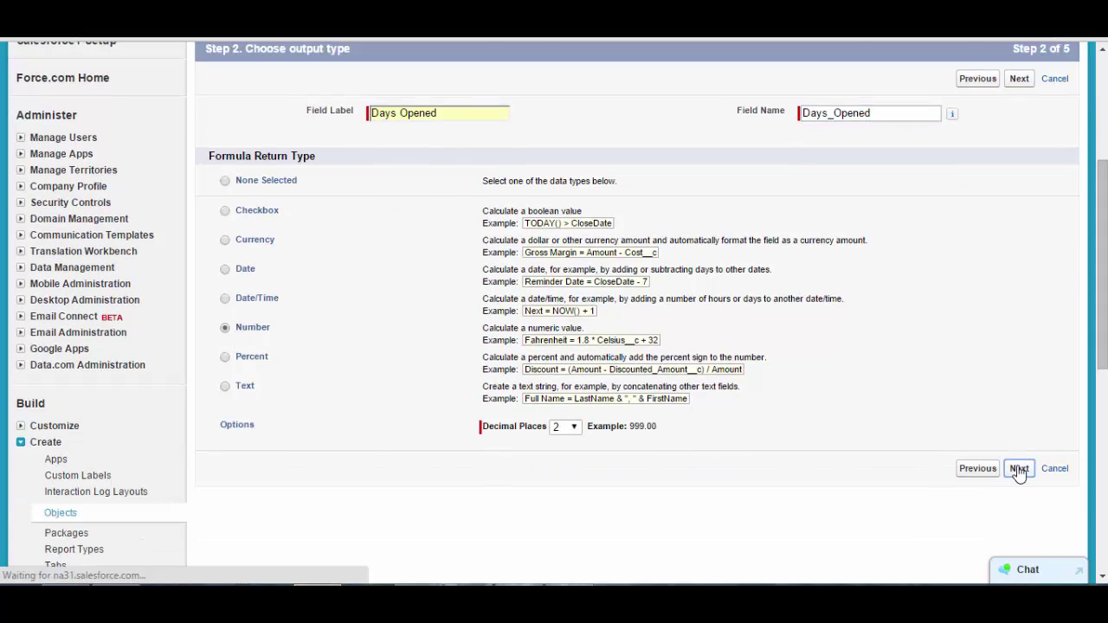
- Insert TODAY() from the Date & Time functions into the Advanced Formula
{"action": "scroll", "coordinate": [403, 324], "scroll_direction": "down", "scroll_amount": 3}
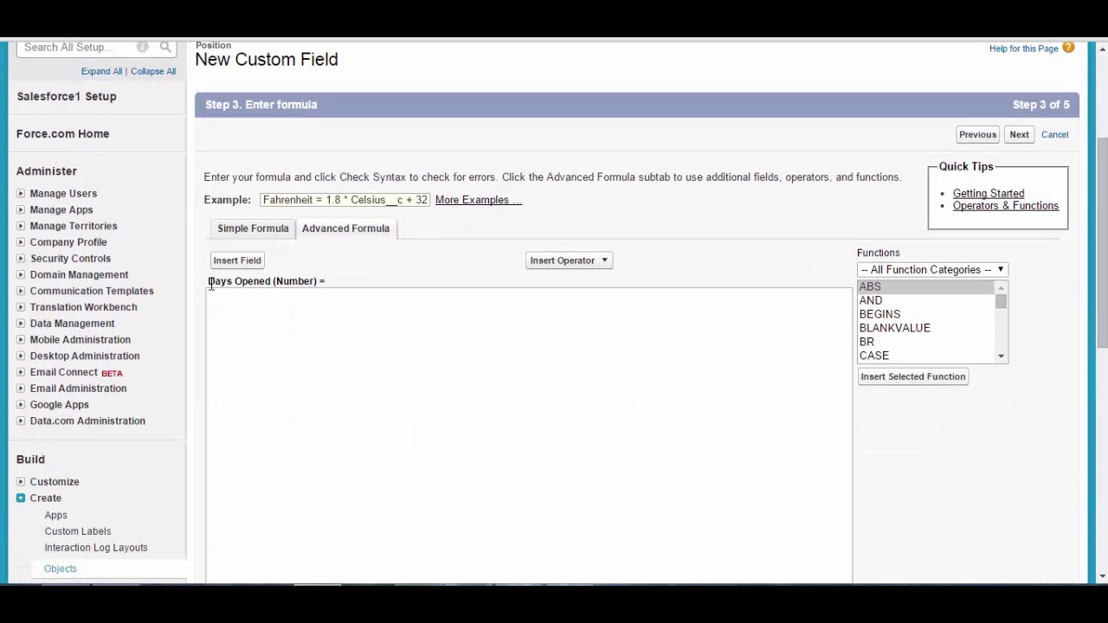
{"action": "left_click_drag", "start_coordinate": [208, 282], "coordinate": [341, 281]}
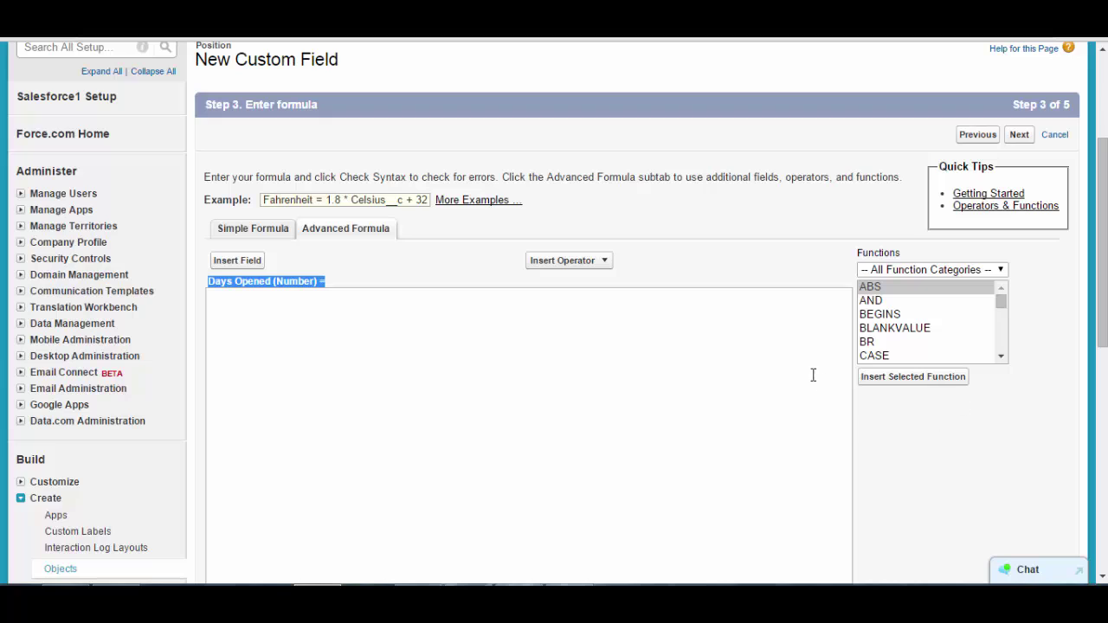
{"action": "left_click", "coordinate": [1000, 271]}
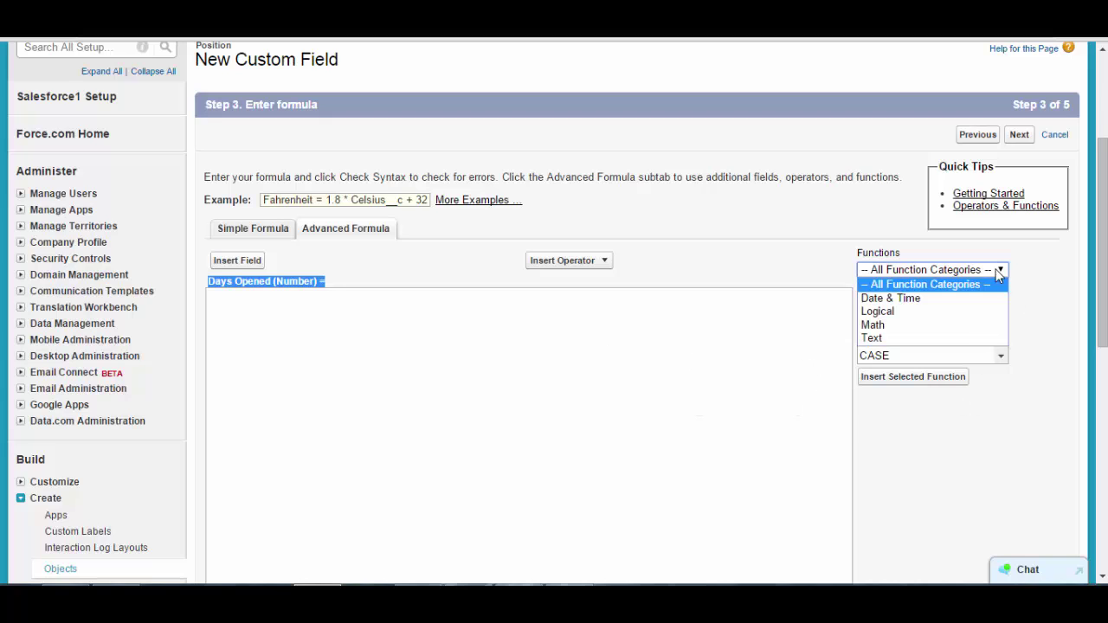
{"action": "left_click", "coordinate": [916, 300]}
{"action": "scroll", "coordinate": [1004, 312], "scroll_direction": "down", "scroll_amount": 1}
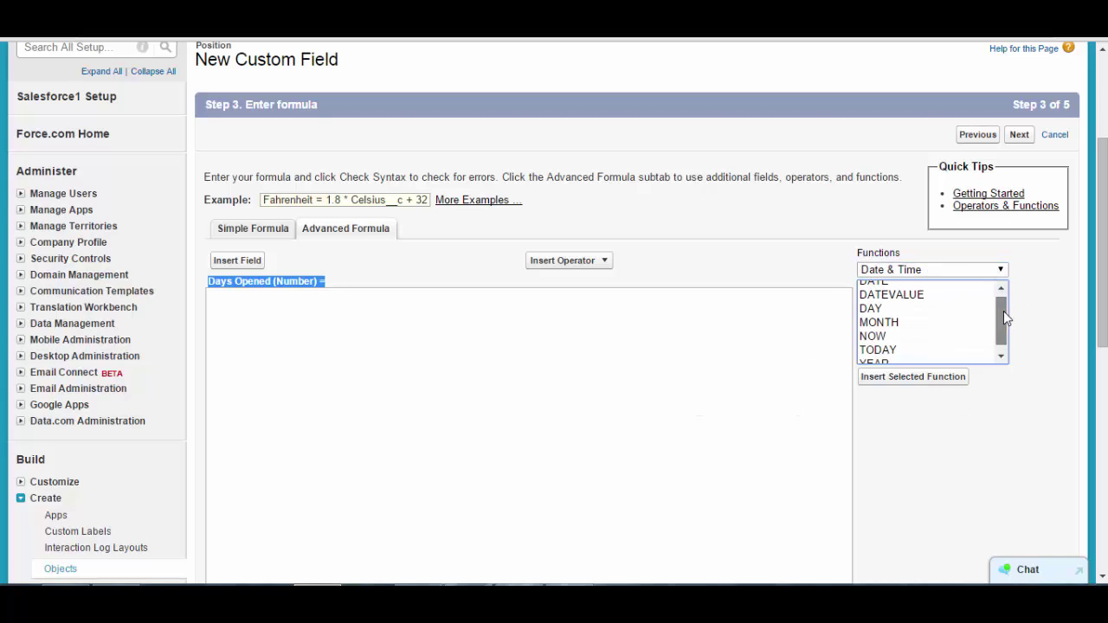
{"action": "left_click", "coordinate": [887, 351]}
{"action": "left_click_drag", "start_coordinate": [971, 415], "coordinate": [952, 378]}
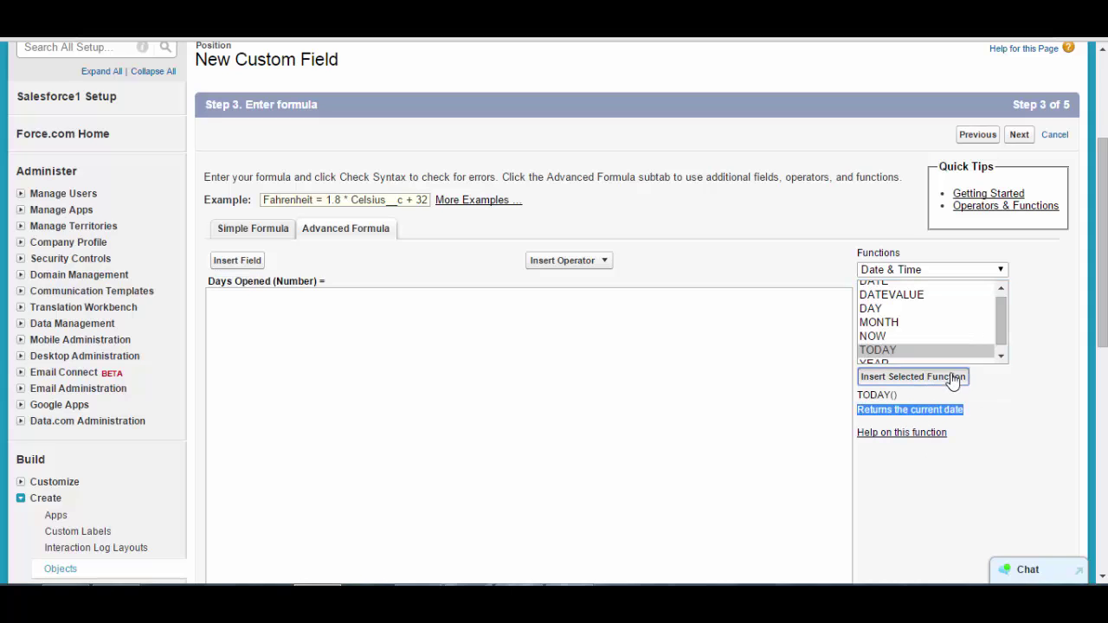
{"action": "left_click", "coordinate": [952, 378]}
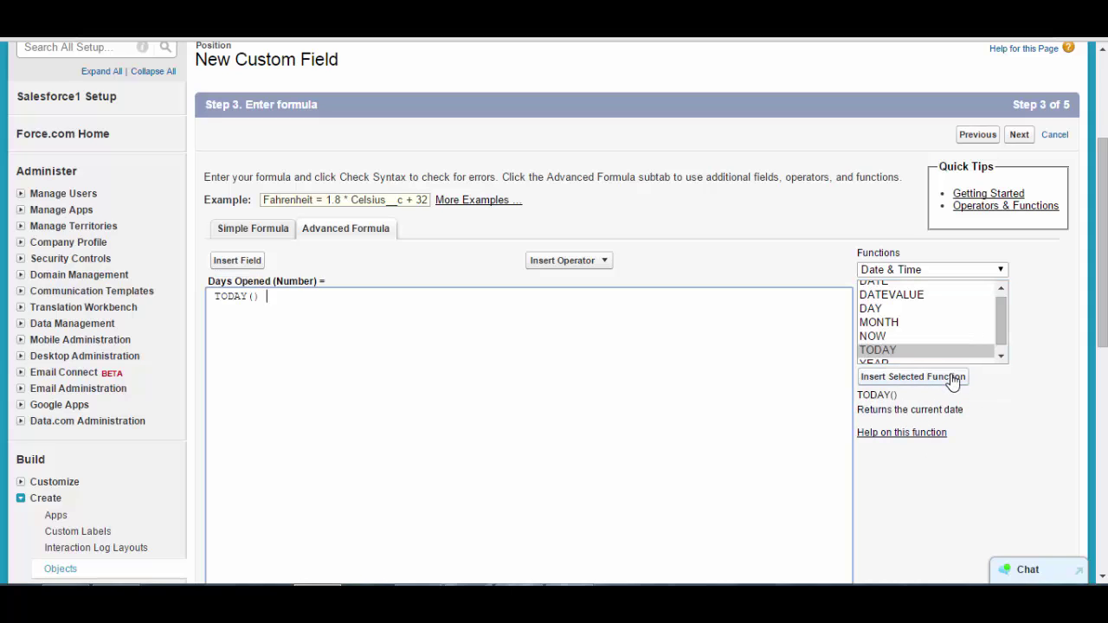
- Subtract the Open Date field to get TODAY() - Open_Date__c and check syntax
{"action": "left_click", "coordinate": [606, 261]}
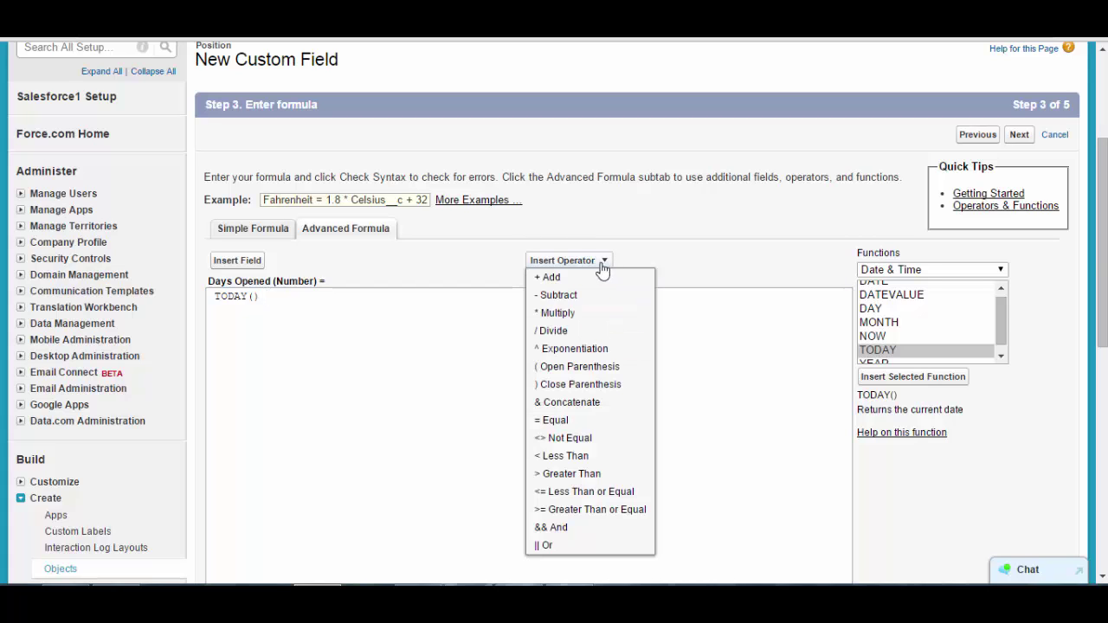
{"action": "left_click", "coordinate": [237, 261]}
{"action": "left_click_drag", "start_coordinate": [455, 277], "coordinate": [462, 329]}
{"action": "left_click", "coordinate": [378, 310]}
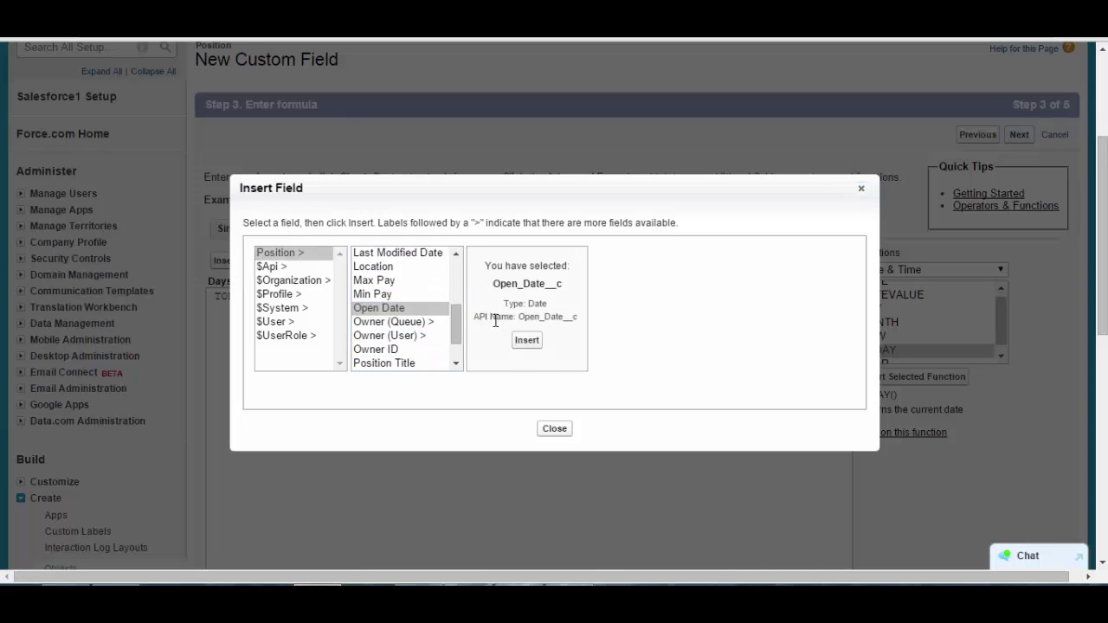
{"action": "left_click", "coordinate": [527, 340]}
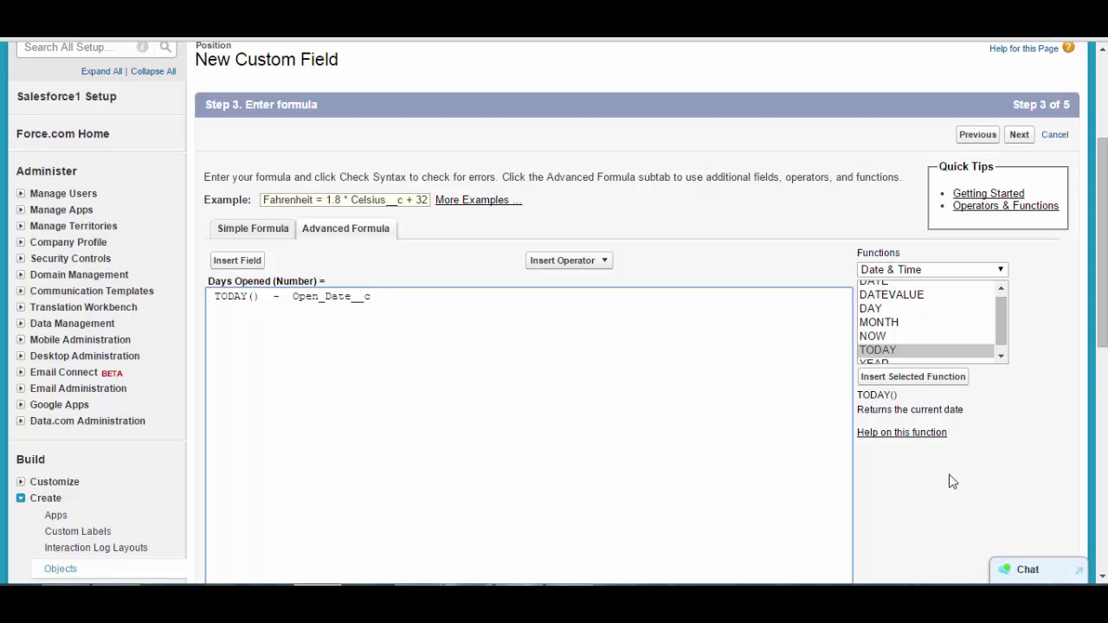
{"action": "left_click_drag", "start_coordinate": [1104, 346], "coordinate": [1105, 384]}
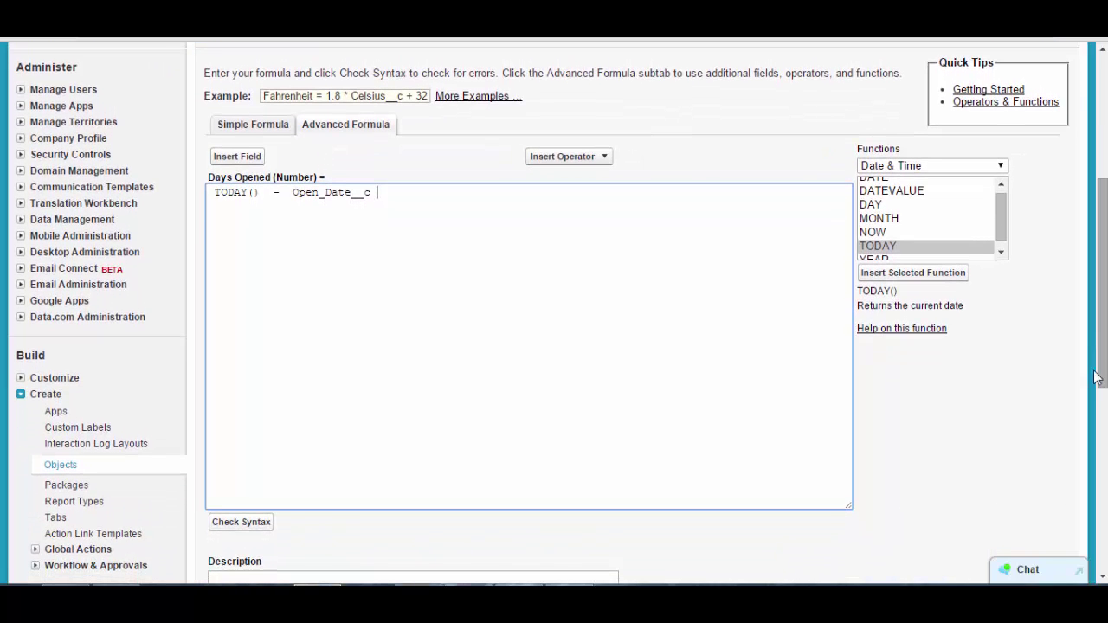
{"action": "left_click", "coordinate": [243, 522]}
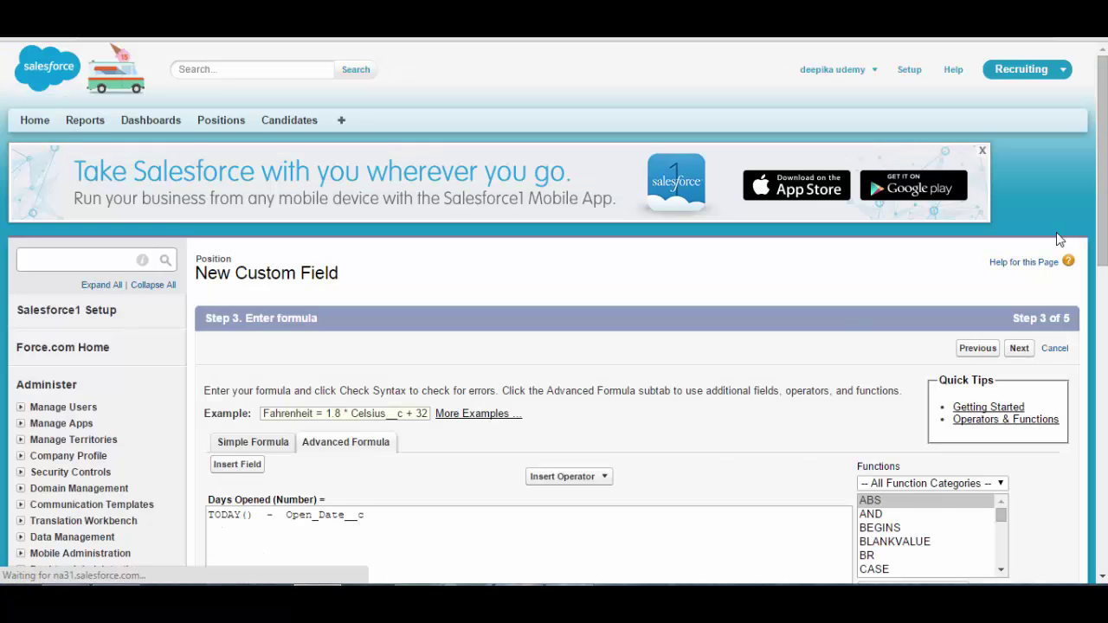
{"action": "left_click_drag", "start_coordinate": [1101, 242], "coordinate": [1102, 165]}
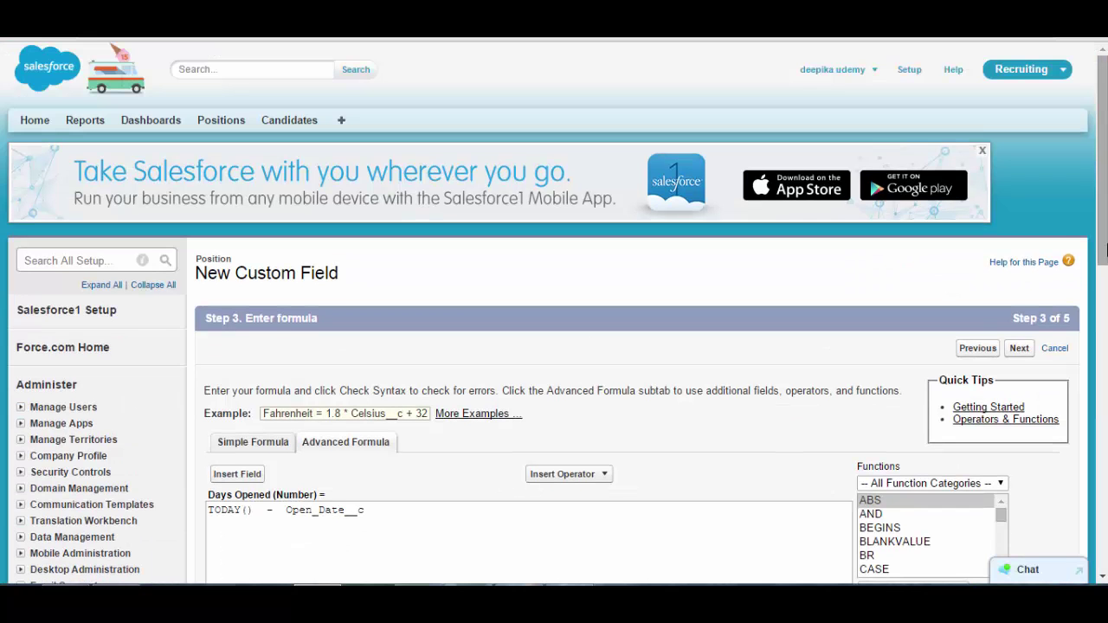
- Make Days Opened visible to all profiles, keep it on Position Layout, and save
{"action": "left_click", "coordinate": [1018, 350]}
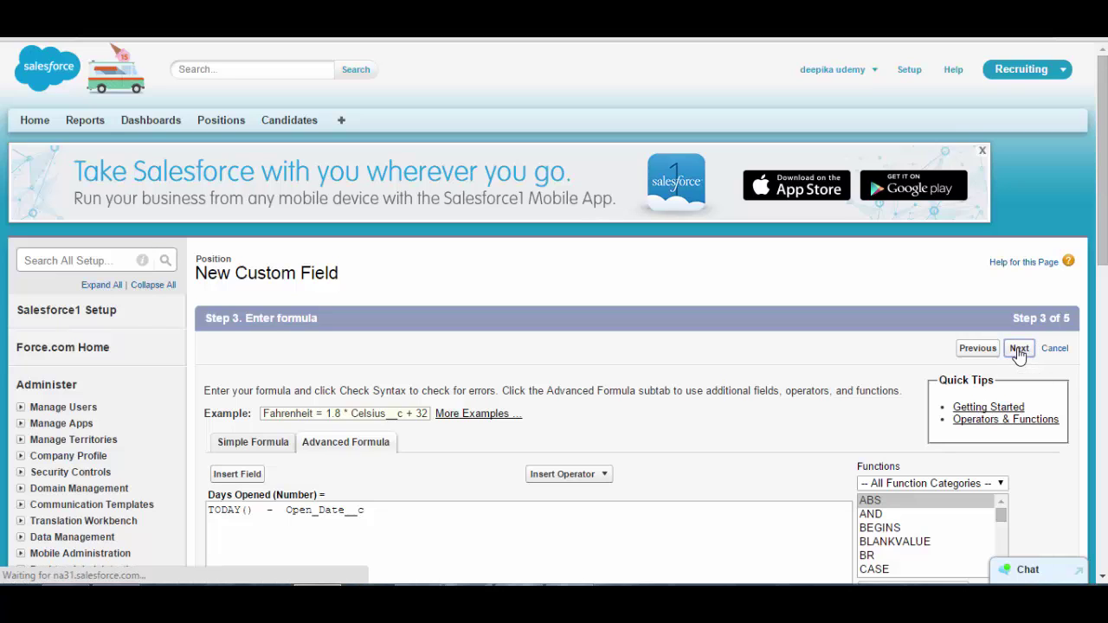
{"action": "scroll", "coordinate": [1089, 355], "scroll_direction": "down", "scroll_amount": 2}
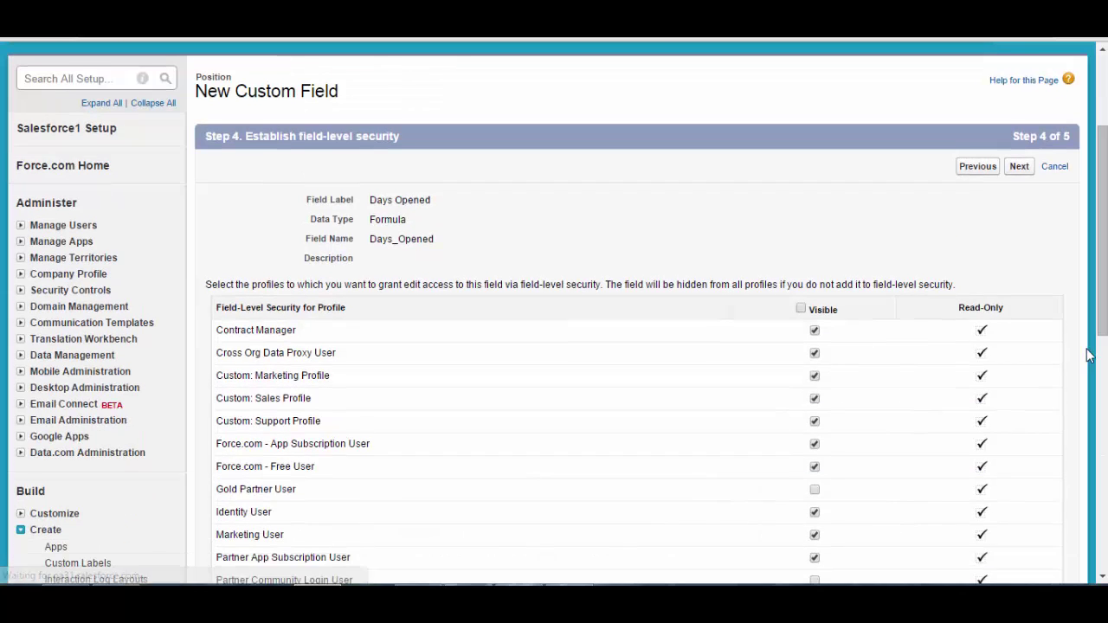
{"action": "left_click", "coordinate": [801, 308]}
{"action": "left_click", "coordinate": [1021, 167]}
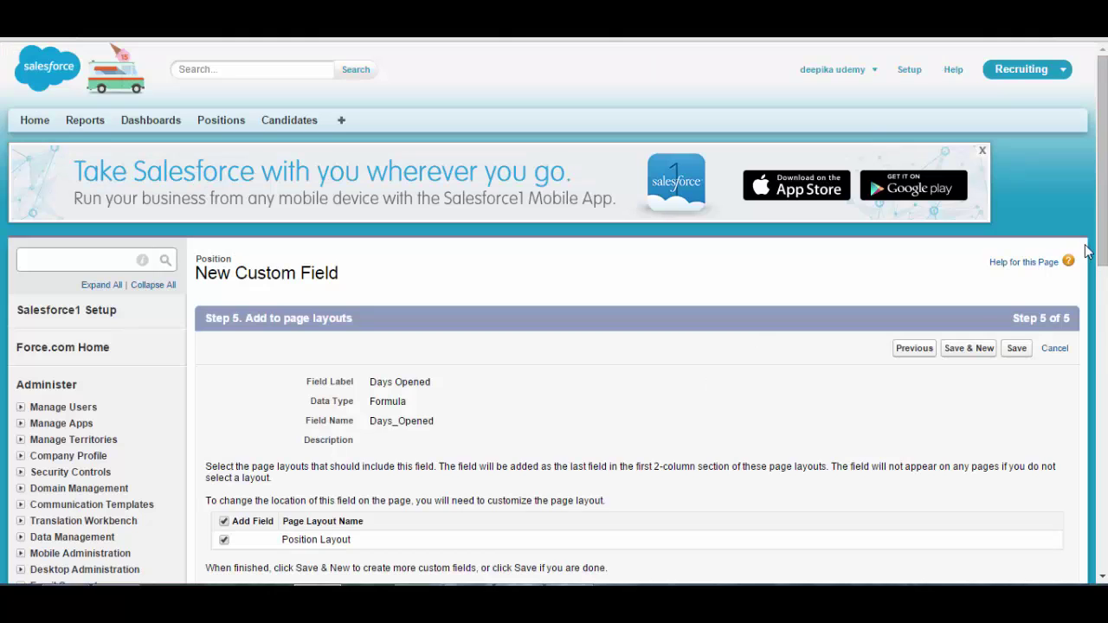
{"action": "scroll", "coordinate": [1087, 251], "scroll_direction": "down", "scroll_amount": 3}
{"action": "left_click", "coordinate": [1017, 391]}
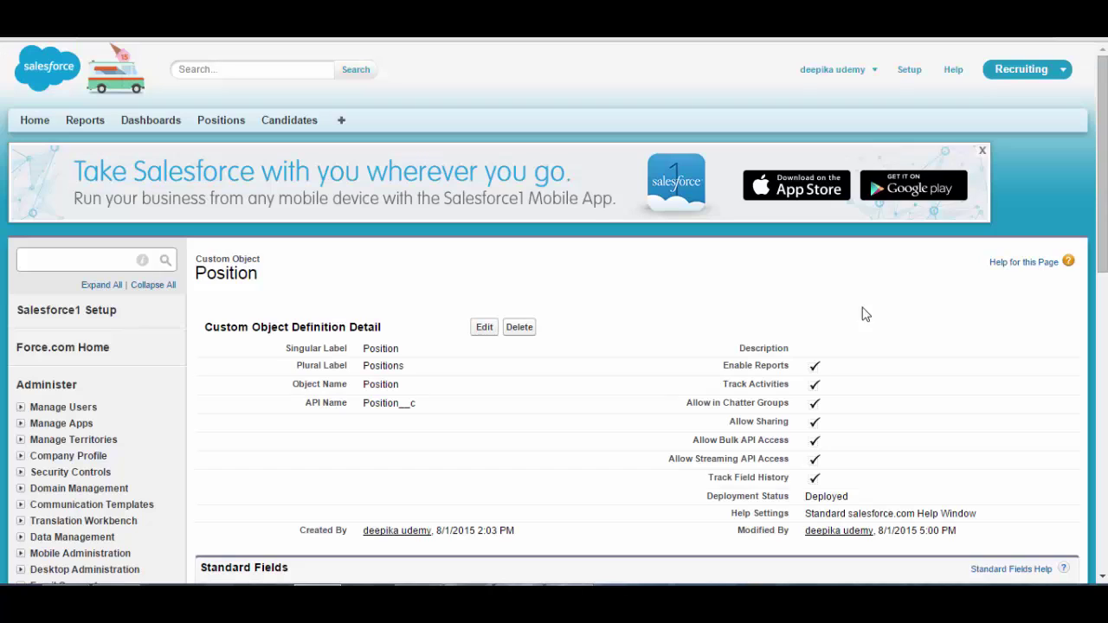
- Open the Java position from Positions and note its Days Opened value of 31.00
{"action": "left_click", "coordinate": [223, 123]}
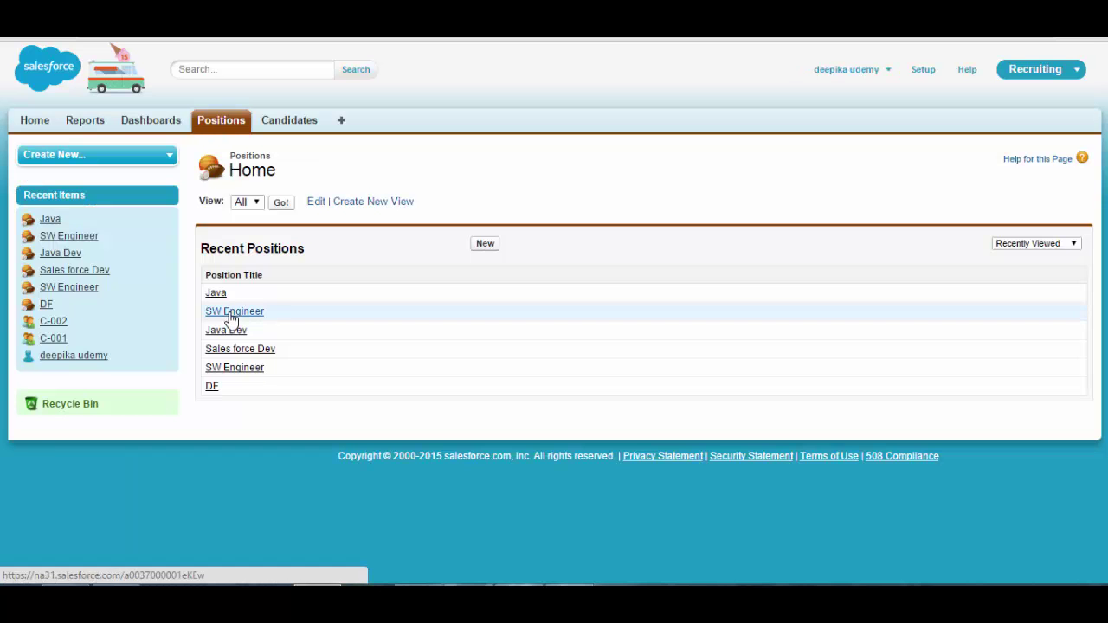
{"action": "left_click", "coordinate": [222, 295]}
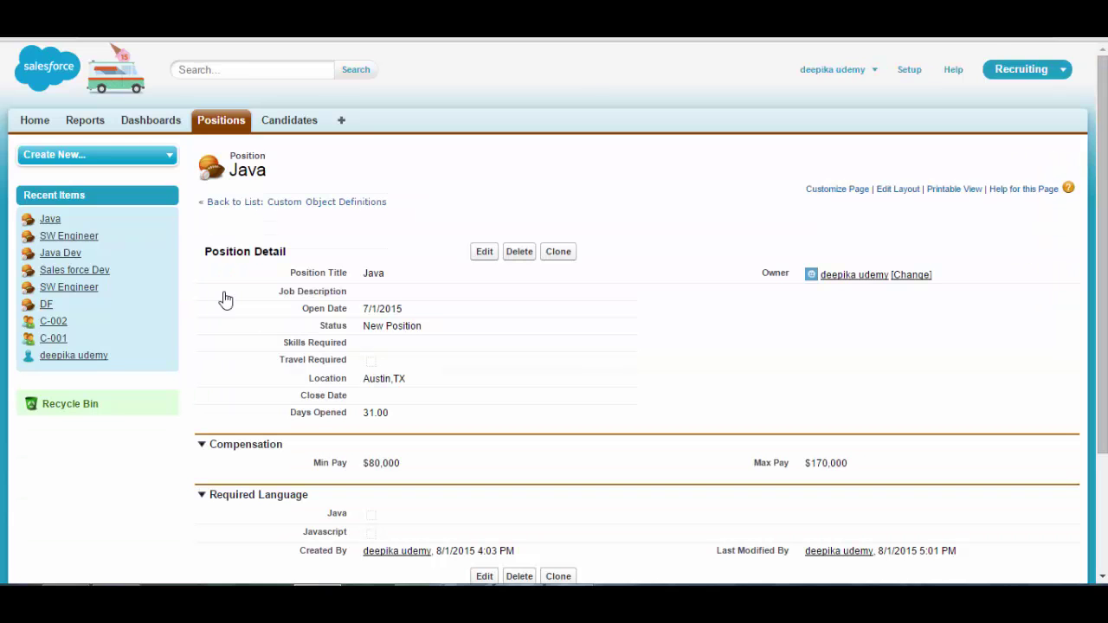
{"action": "scroll", "coordinate": [397, 367], "scroll_direction": "down", "scroll_amount": 1}
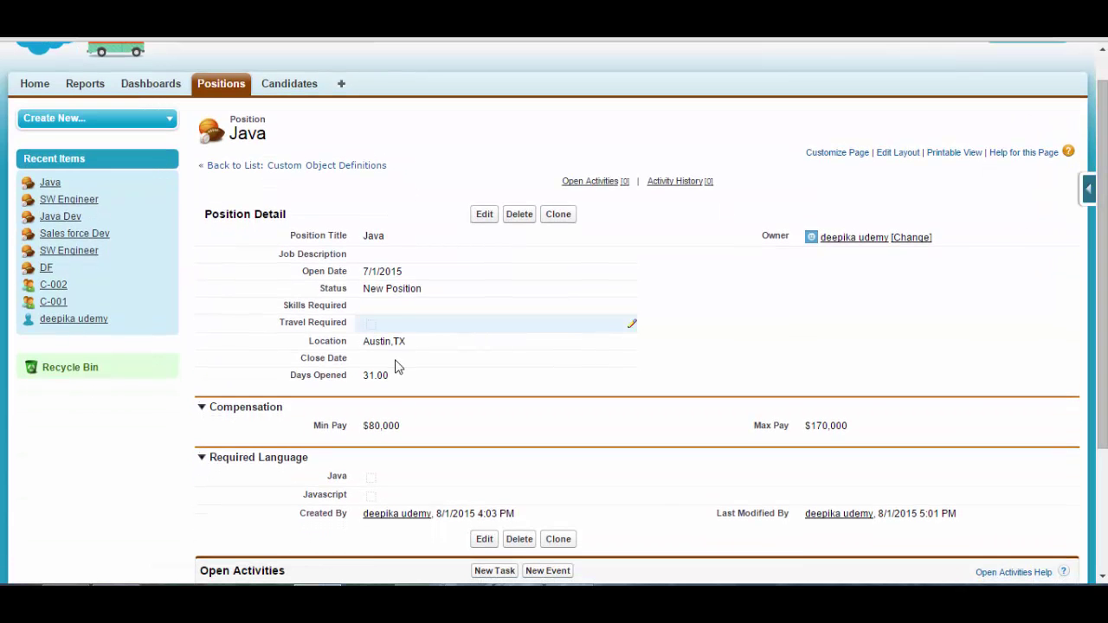
{"action": "double_click", "coordinate": [376, 374]}
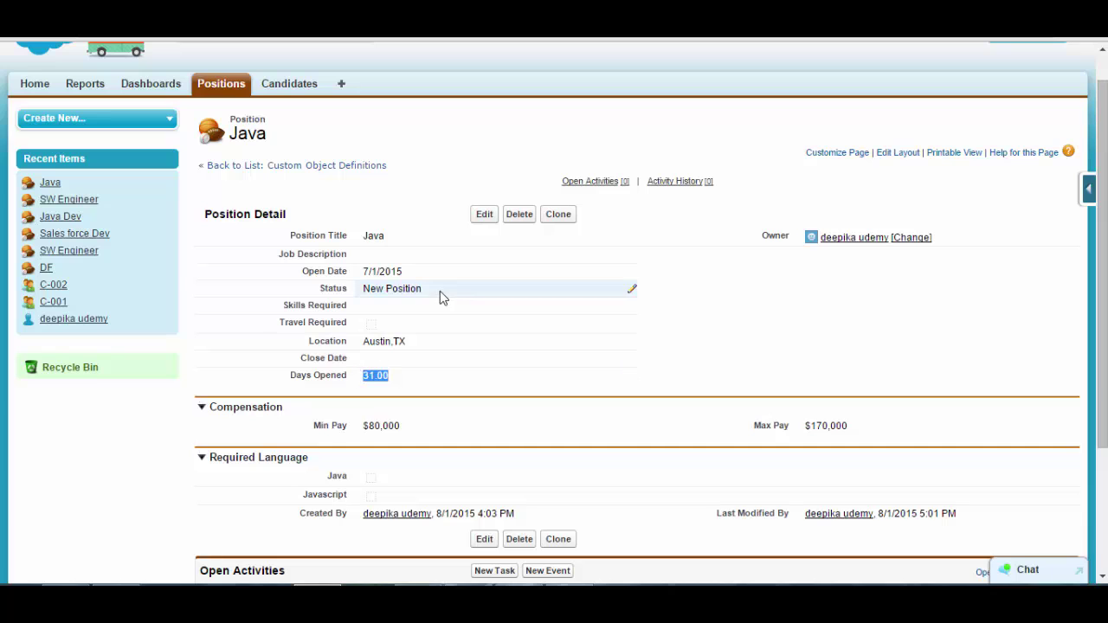
- Change the Open Date to 7/15/2015, save, and confirm Days Opened shows 17.00
{"action": "left_click", "coordinate": [488, 222]}
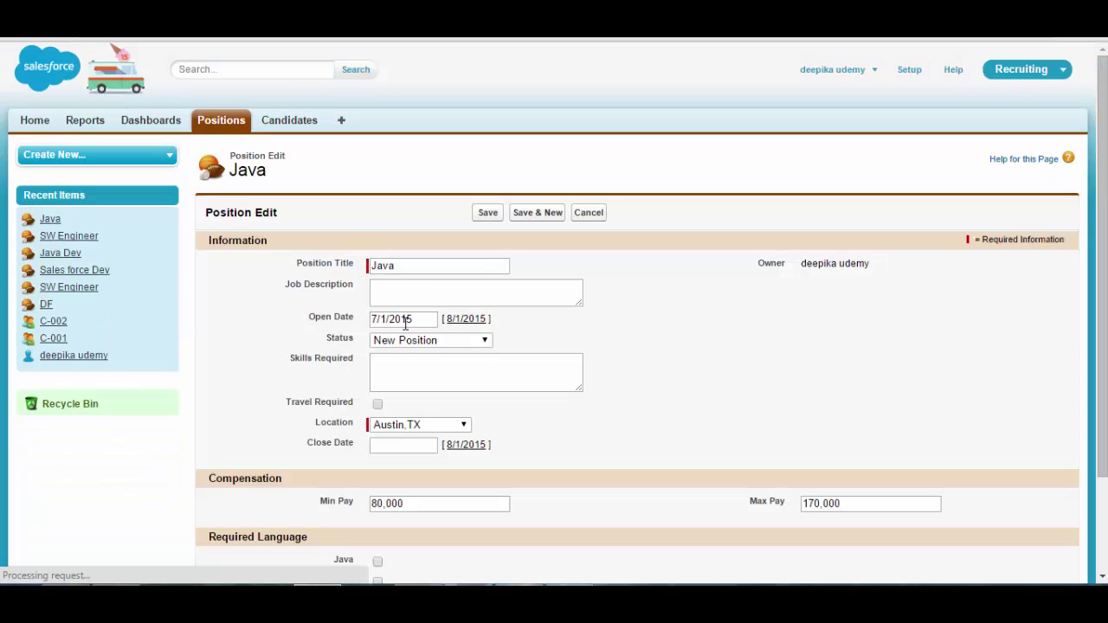
{"action": "left_click", "coordinate": [402, 320]}
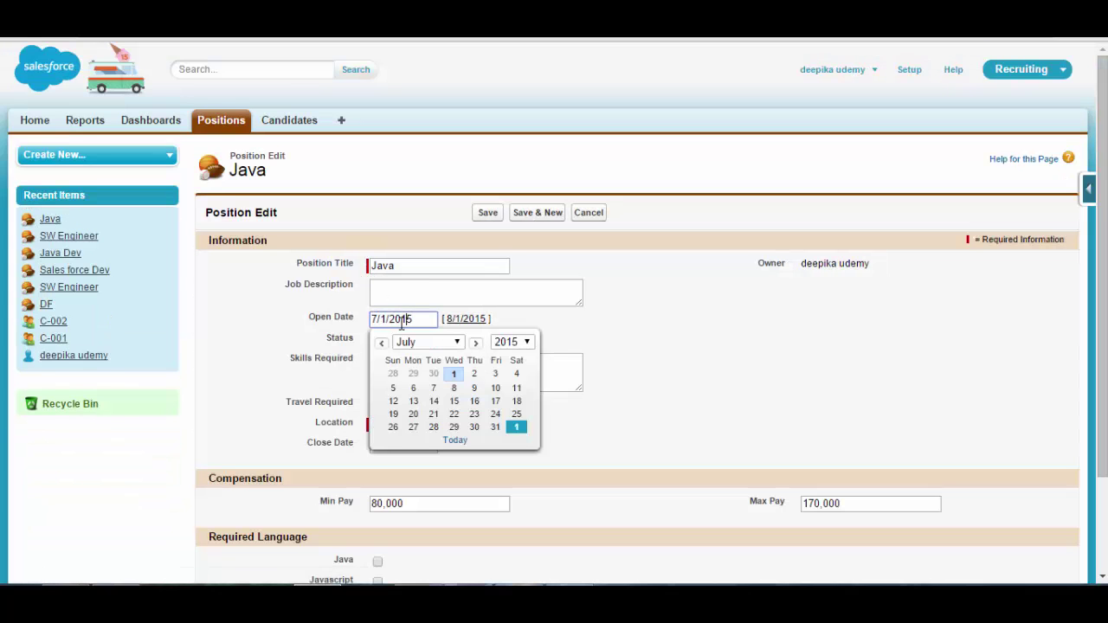
{"action": "left_click", "coordinate": [455, 403]}
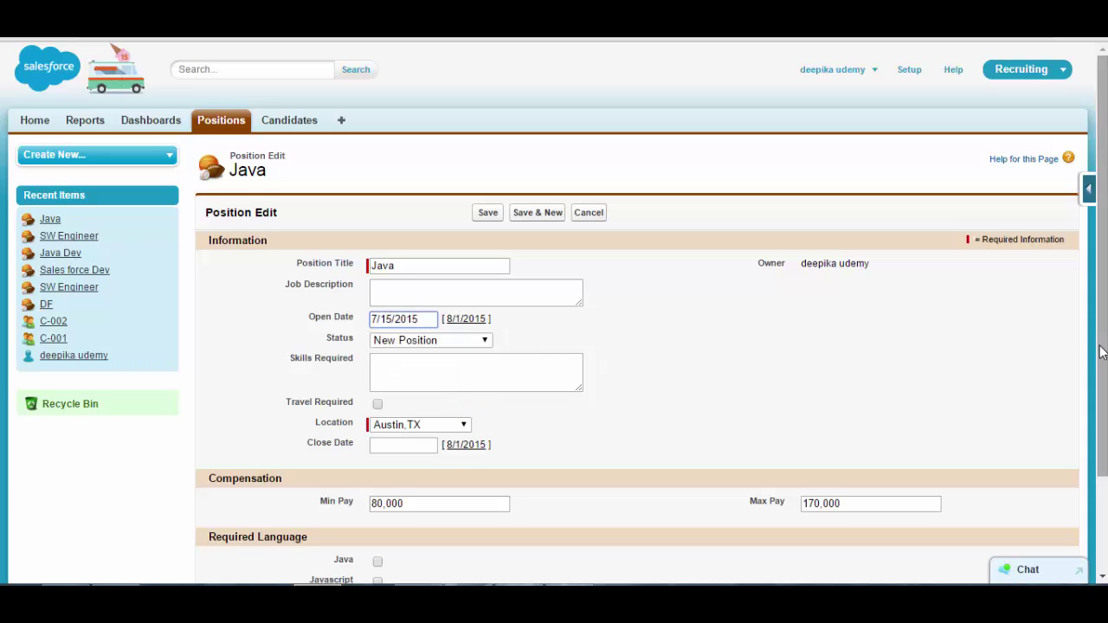
{"action": "scroll", "coordinate": [620, 262], "scroll_direction": "down", "scroll_amount": 1}
{"action": "left_click", "coordinate": [490, 201]}
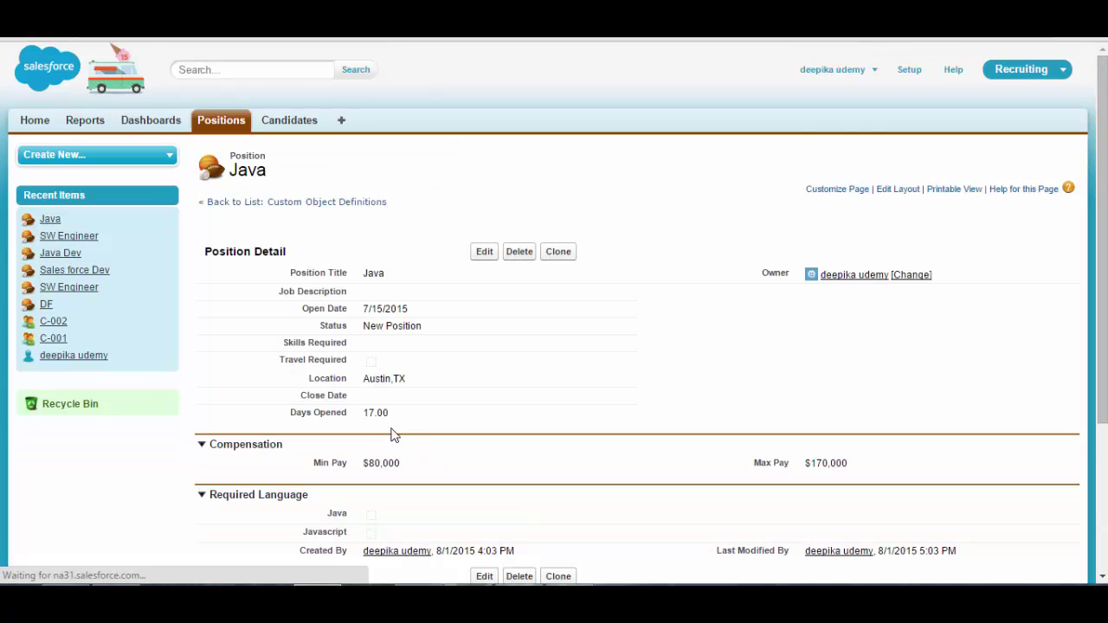
{"action": "double_click", "coordinate": [370, 414]}
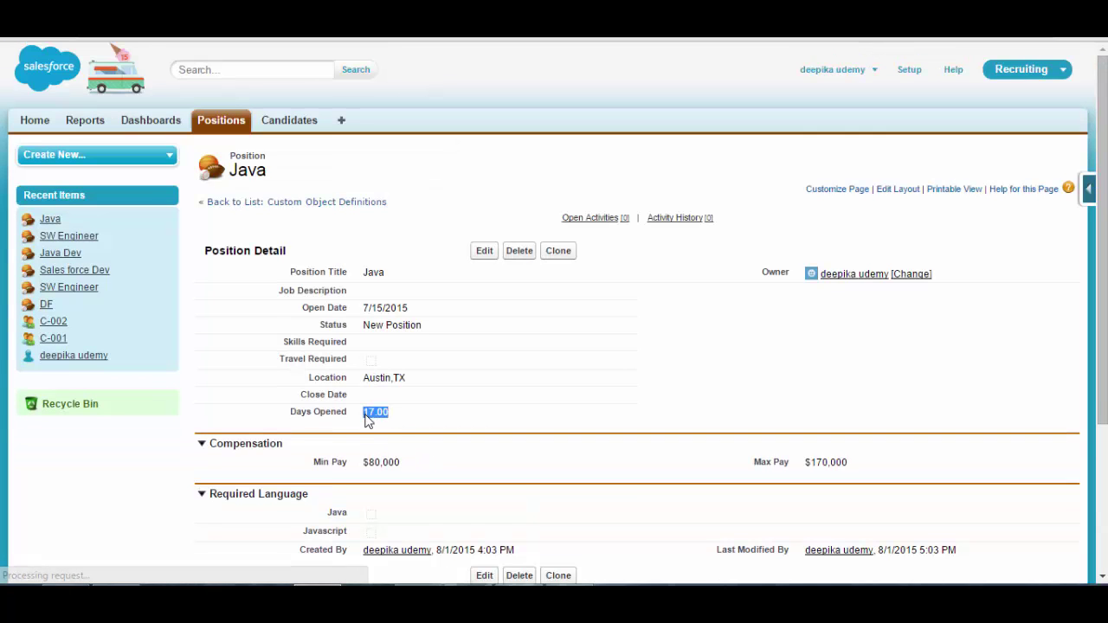
- Set Java's Status to Closed-Not Approved and Close Date to 7/23/2015, then save
{"action": "left_click", "coordinate": [484, 251]}
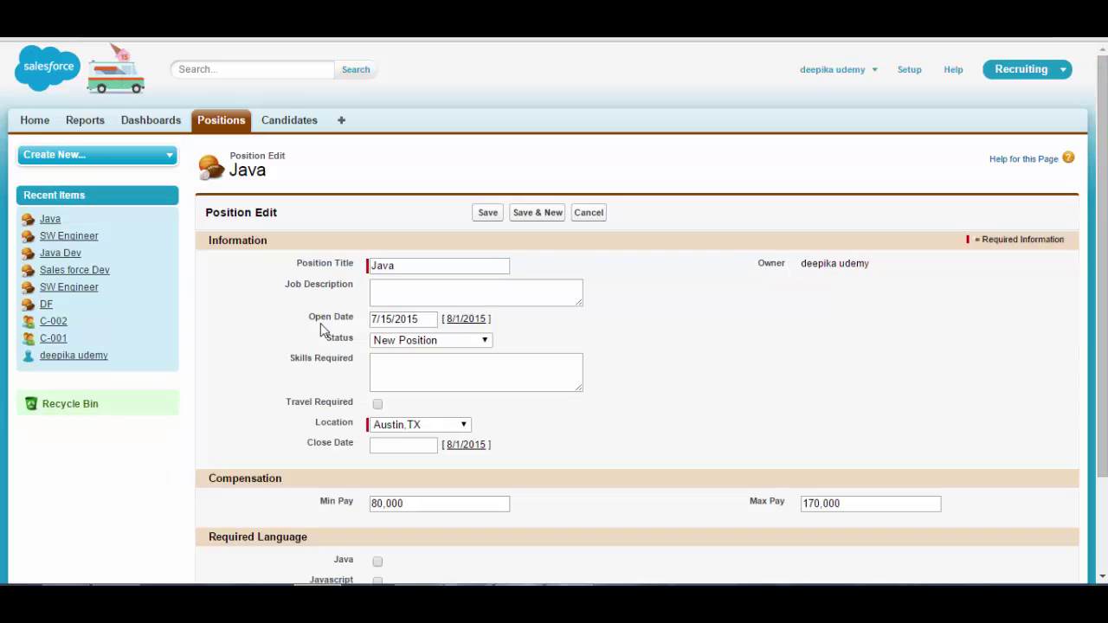
{"action": "left_click", "coordinate": [417, 342]}
{"action": "left_click", "coordinate": [412, 399]}
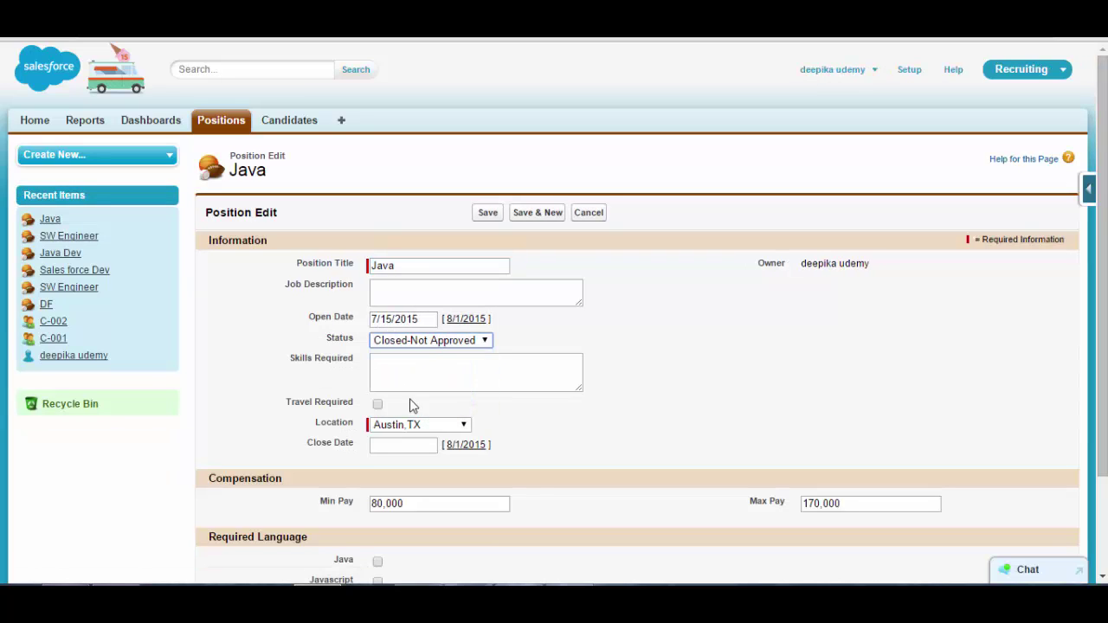
{"action": "left_click", "coordinate": [382, 447]}
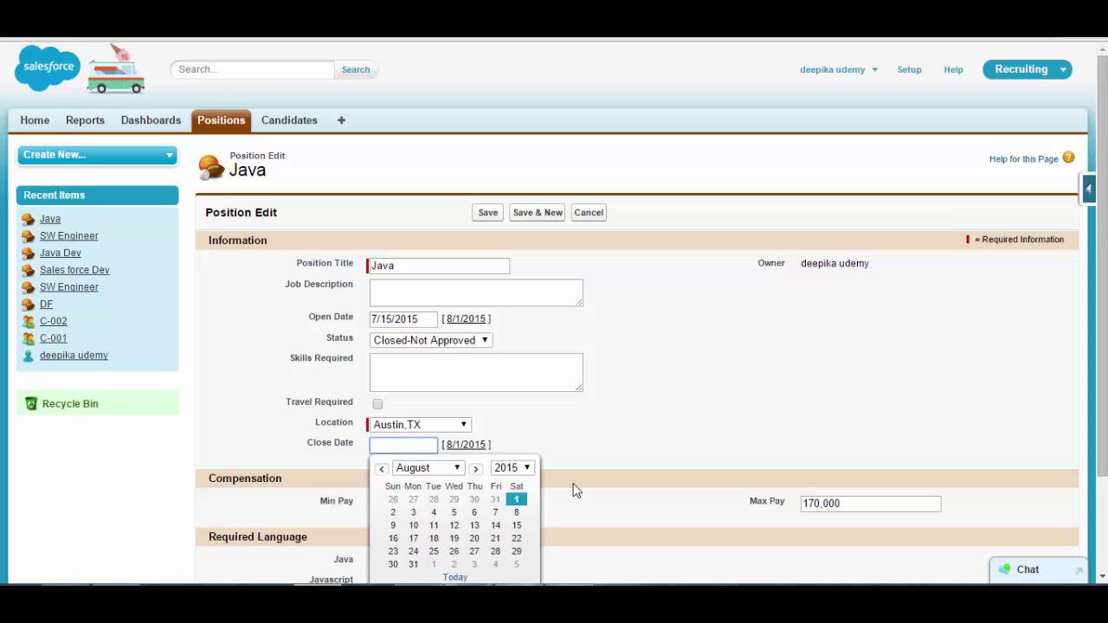
{"action": "left_click", "coordinate": [381, 468]}
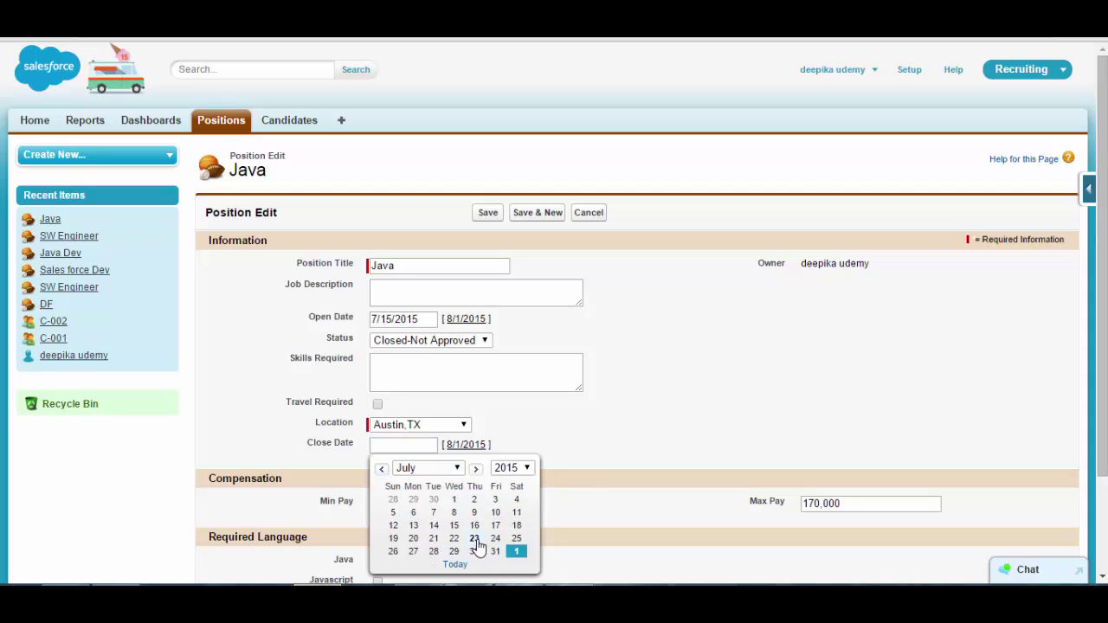
{"action": "left_click", "coordinate": [474, 538]}
{"action": "scroll", "coordinate": [1101, 320], "scroll_direction": "down", "scroll_amount": 1}
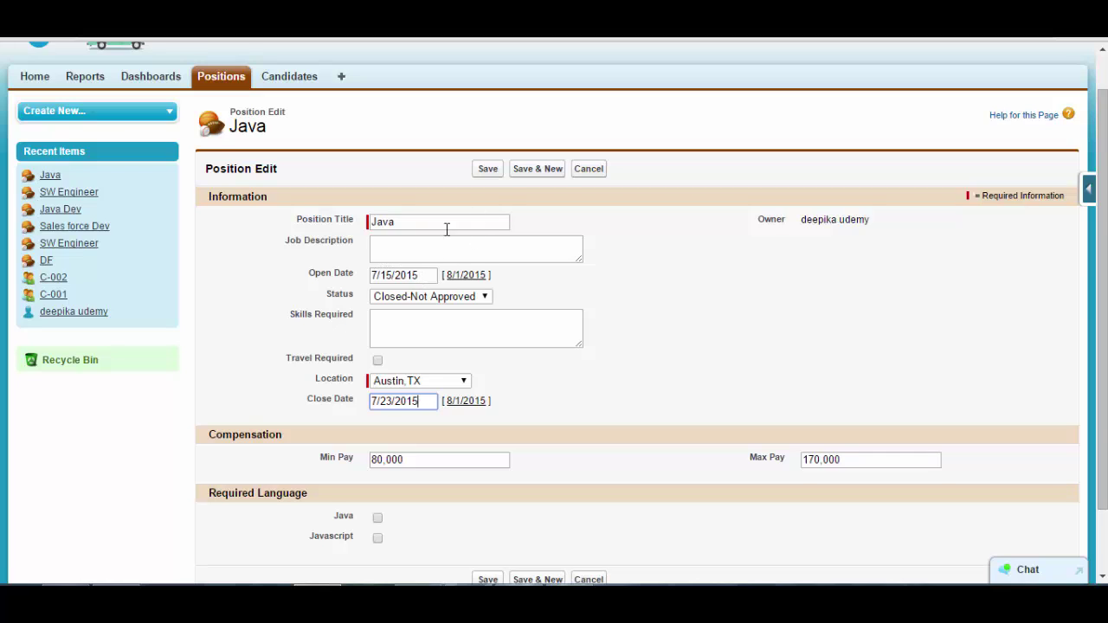
{"action": "left_click", "coordinate": [487, 170]}
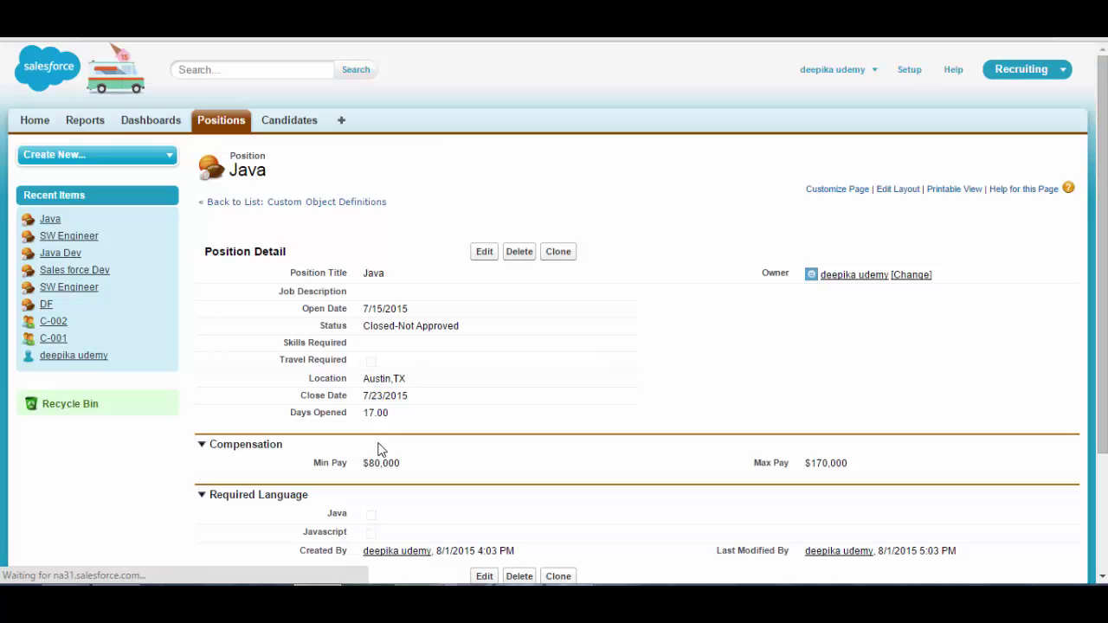
- Compare the unchanged Days Opened value 17.00 with the Open and Close Dates
{"action": "mouse_move", "coordinate": [400, 414]}
{"action": "left_mouse_down"}
{"action": "mouse_move", "coordinate": [371, 421]}
{"action": "mouse_move", "coordinate": [361, 396]}
{"action": "left_mouse_up"}
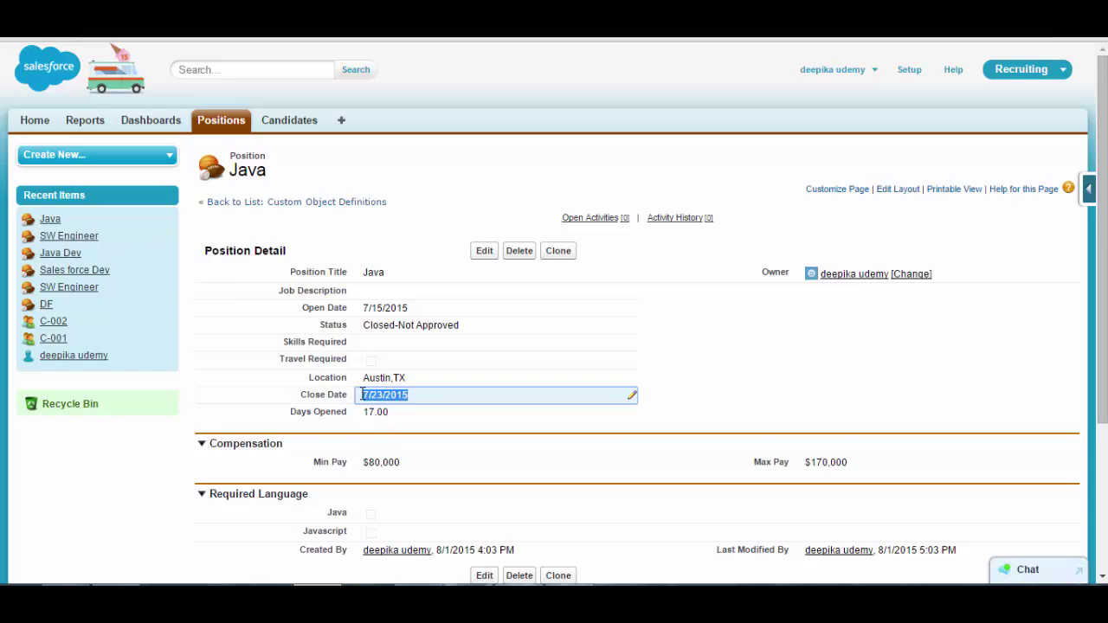
{"action": "left_click_drag", "start_coordinate": [424, 309], "coordinate": [362, 309]}
{"action": "left_click_drag", "start_coordinate": [433, 400], "coordinate": [370, 405]}
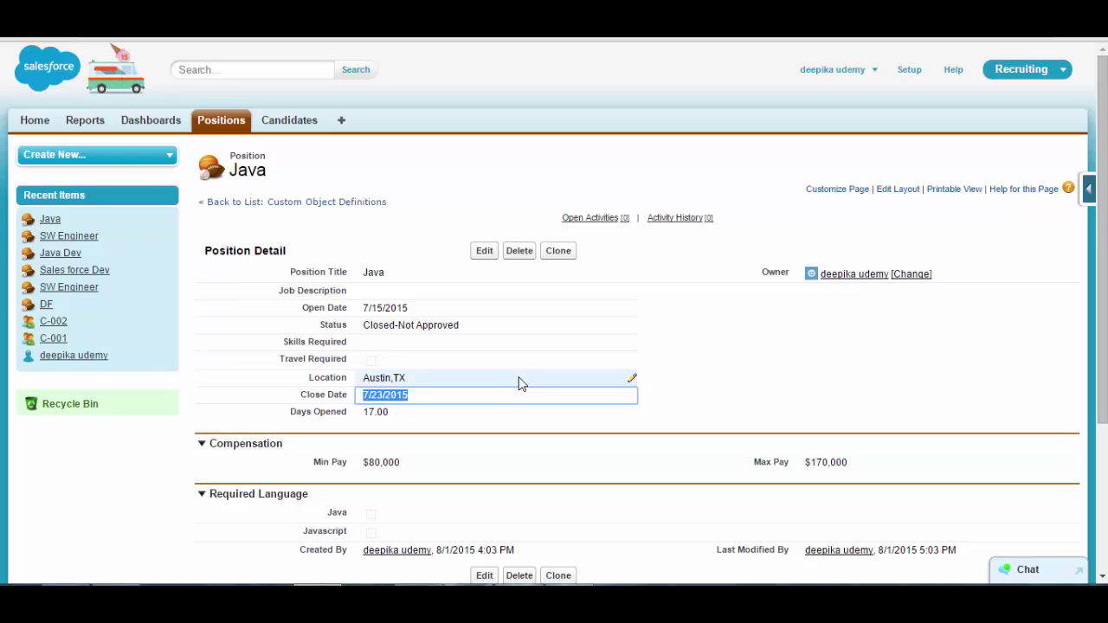
- Open the Days Opened field definition from the Position object's field list for editing
{"action": "left_click", "coordinate": [222, 127]}
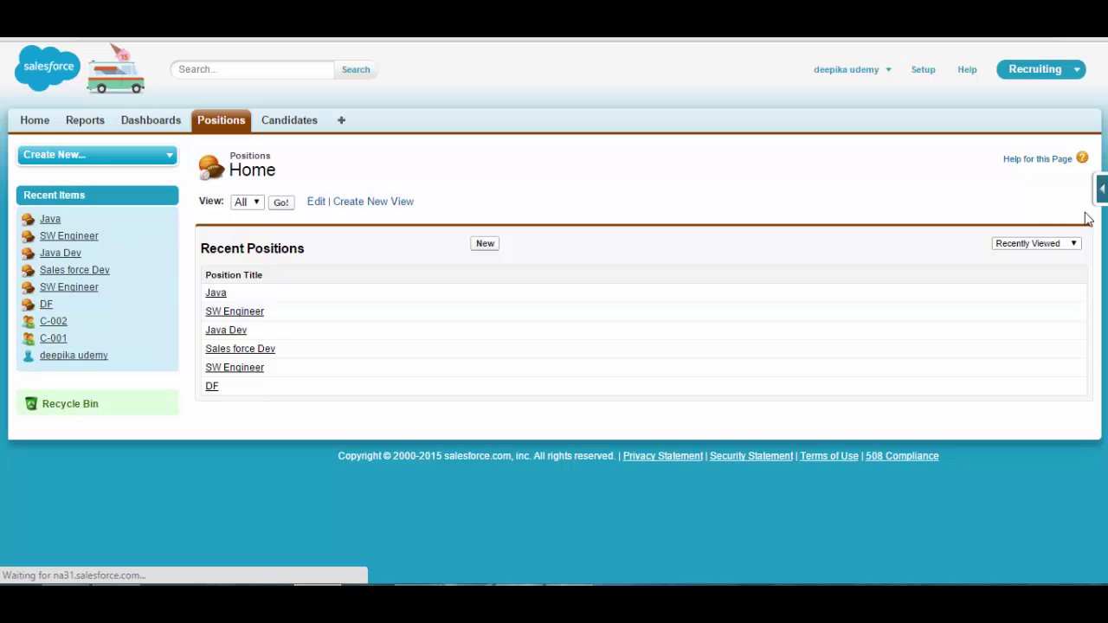
{"action": "left_click", "coordinate": [1102, 189]}
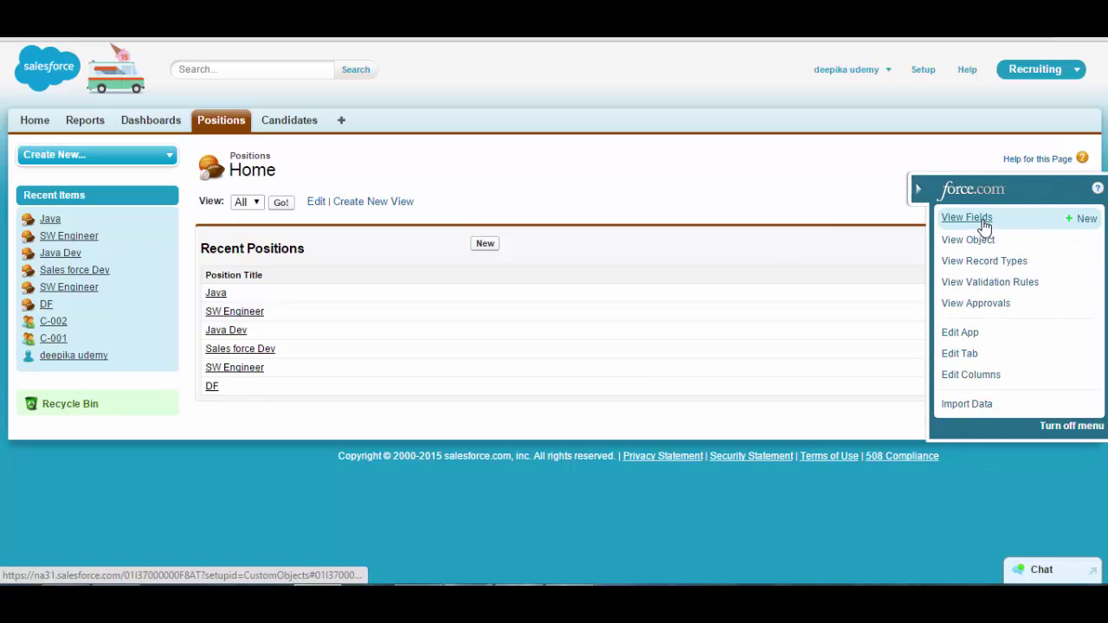
{"action": "left_click", "coordinate": [982, 219]}
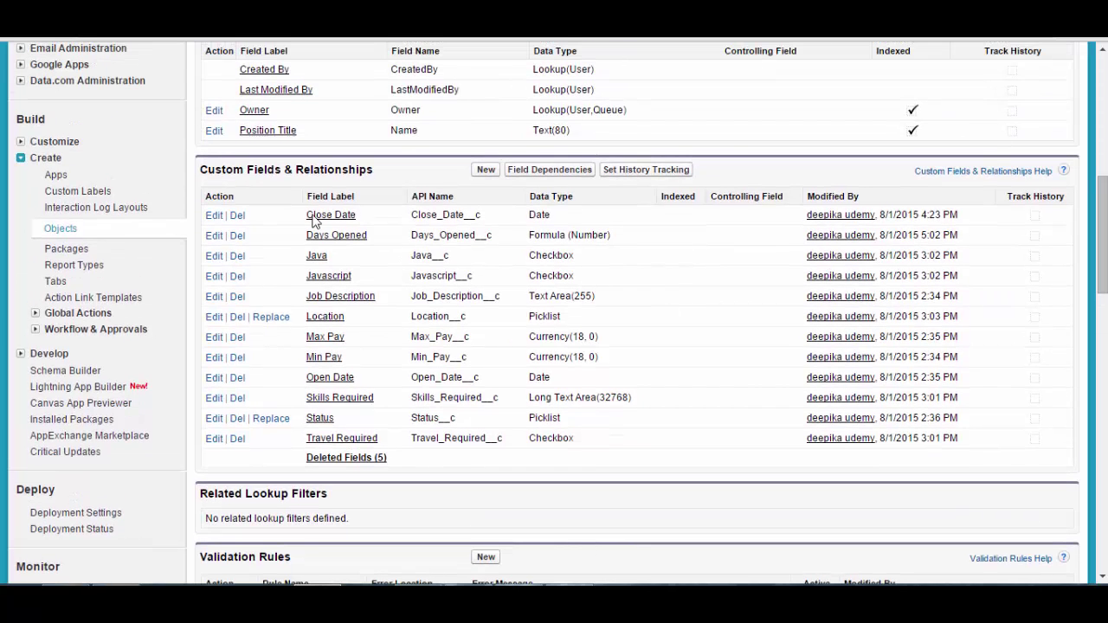
{"action": "left_click", "coordinate": [214, 236]}
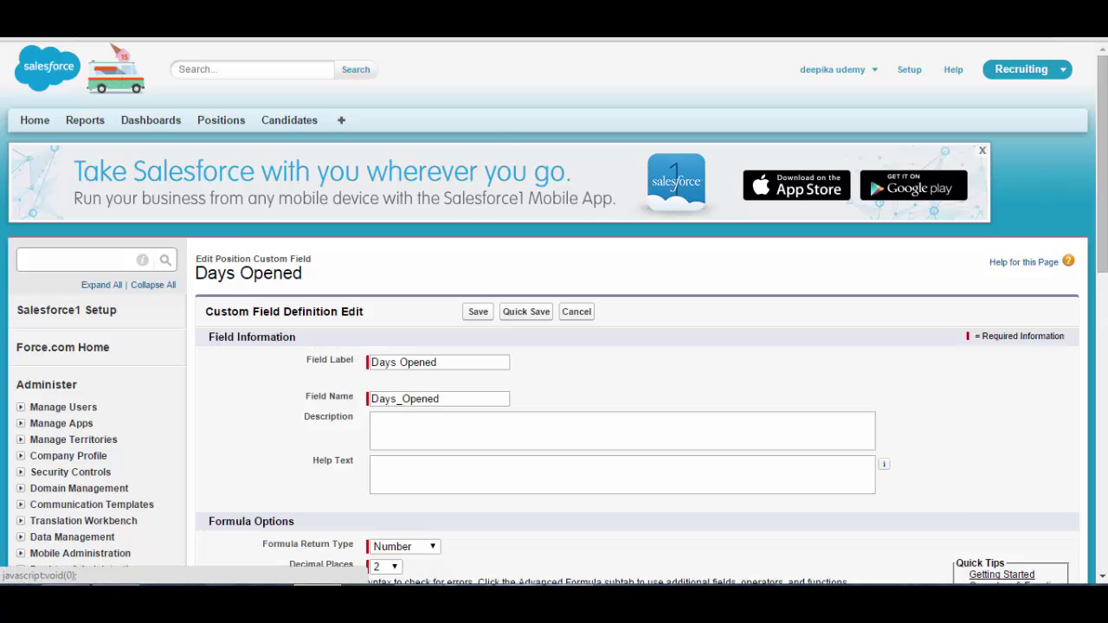
{"action": "left_click_drag", "start_coordinate": [1104, 154], "coordinate": [1103, 265]}
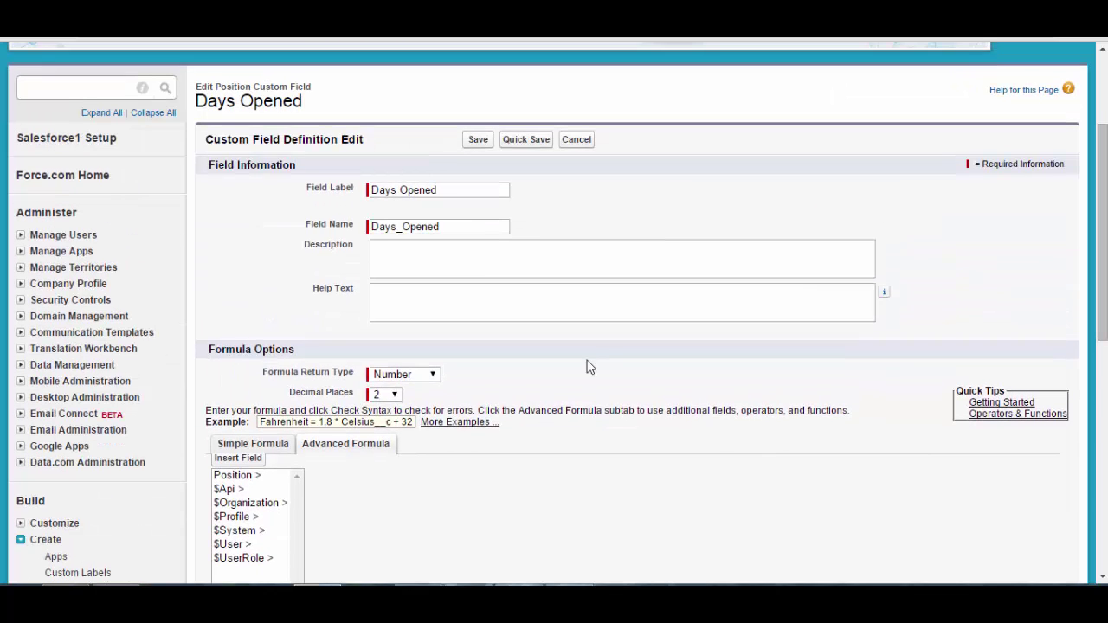
- Switch to Advanced Formula to reveal the current formula TODAY() - Open_Date__c
{"action": "left_click", "coordinate": [345, 444]}
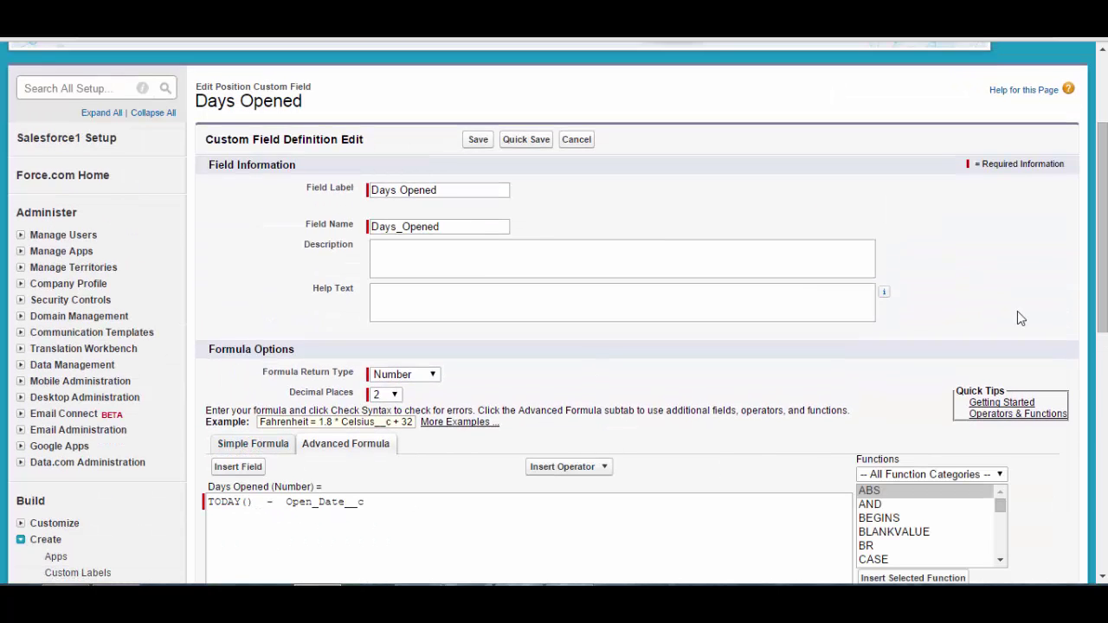
{"action": "left_click_drag", "start_coordinate": [1103, 307], "coordinate": [1104, 390]}
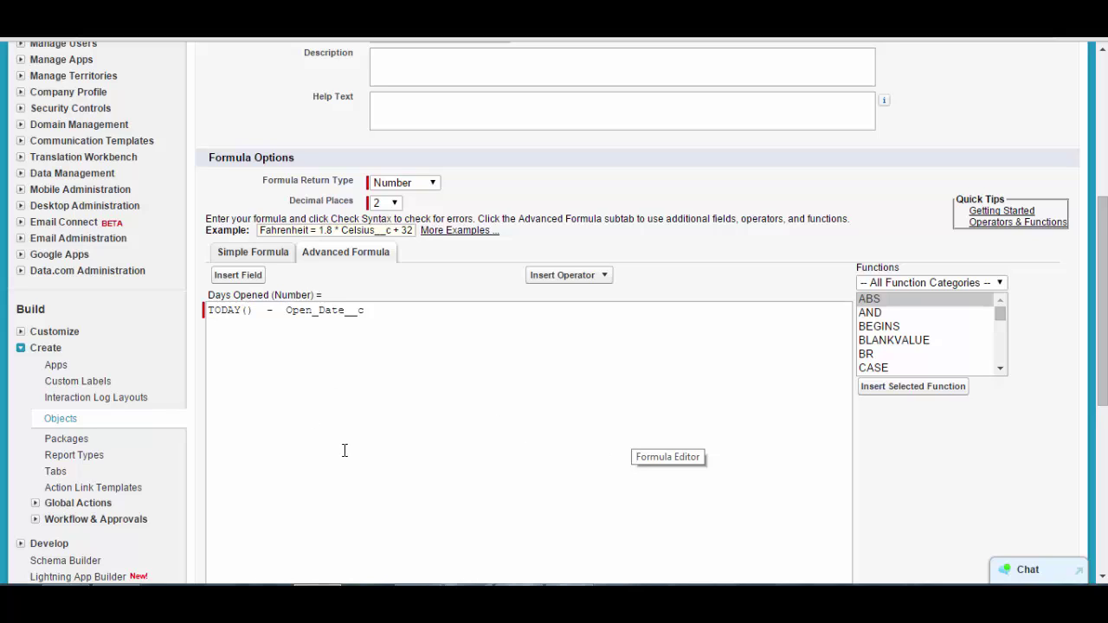
- Delete the old formula and insert an empty IF() function template
{"action": "left_click_drag", "start_coordinate": [463, 322], "coordinate": [208, 313]}
{"action": "key", "text": "BackSpace"}
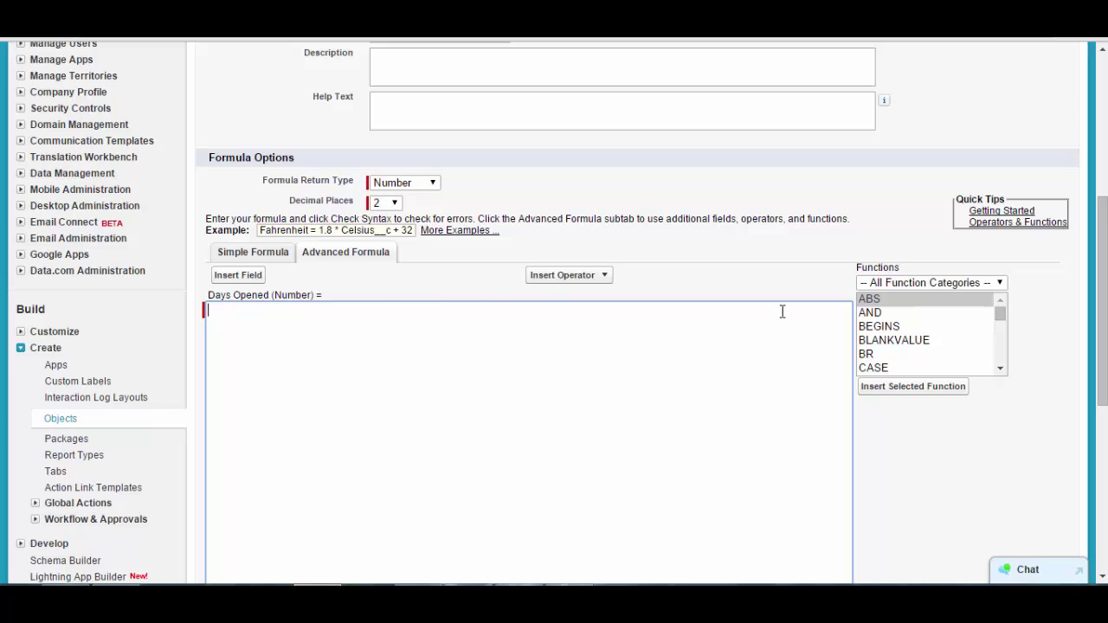
{"action": "mouse_move", "coordinate": [1000, 312]}
{"action": "left_mouse_down"}
{"action": "mouse_move", "coordinate": [1007, 341]}
{"action": "mouse_move", "coordinate": [1005, 323]}
{"action": "mouse_move", "coordinate": [989, 323]}
{"action": "left_mouse_up"}
{"action": "left_click", "coordinate": [894, 327]}
{"action": "left_click", "coordinate": [892, 387]}
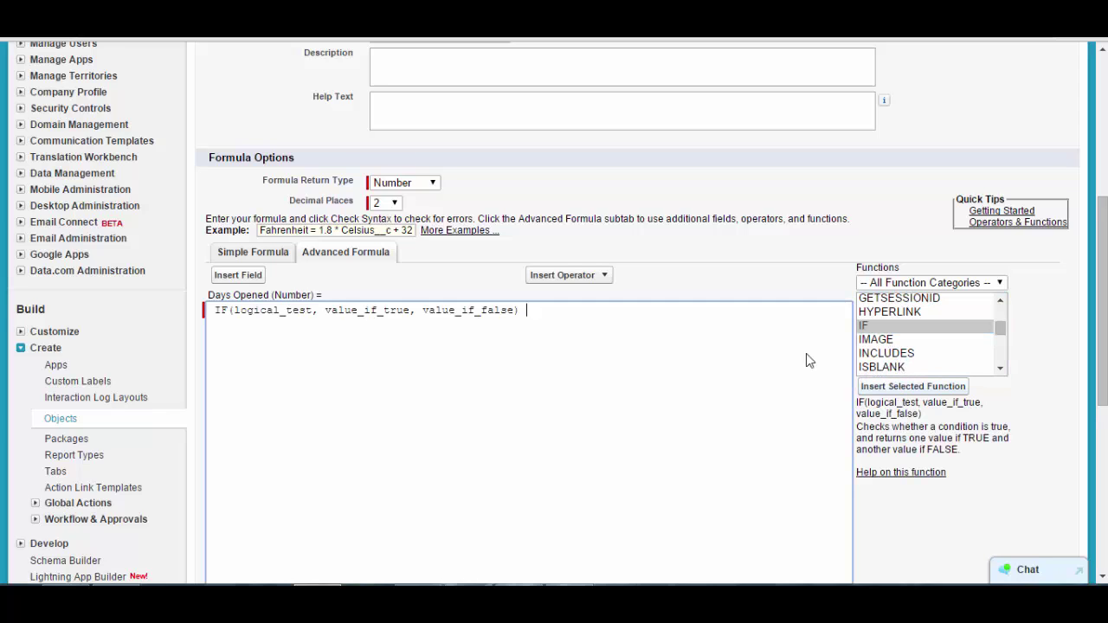
- Replace logical_test with ISBLANK and select its expression placeholder
{"action": "left_click_drag", "start_coordinate": [234, 310], "coordinate": [315, 310]}
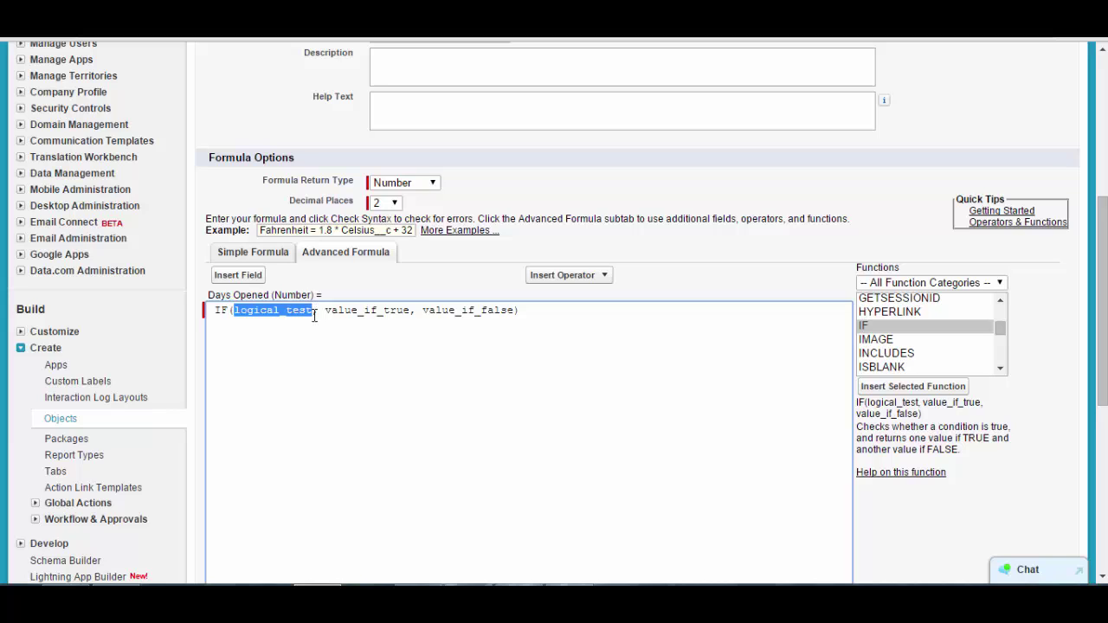
{"action": "left_click", "coordinate": [1000, 368]}
{"action": "left_click", "coordinate": [880, 335]}
{"action": "left_click", "coordinate": [900, 386]}
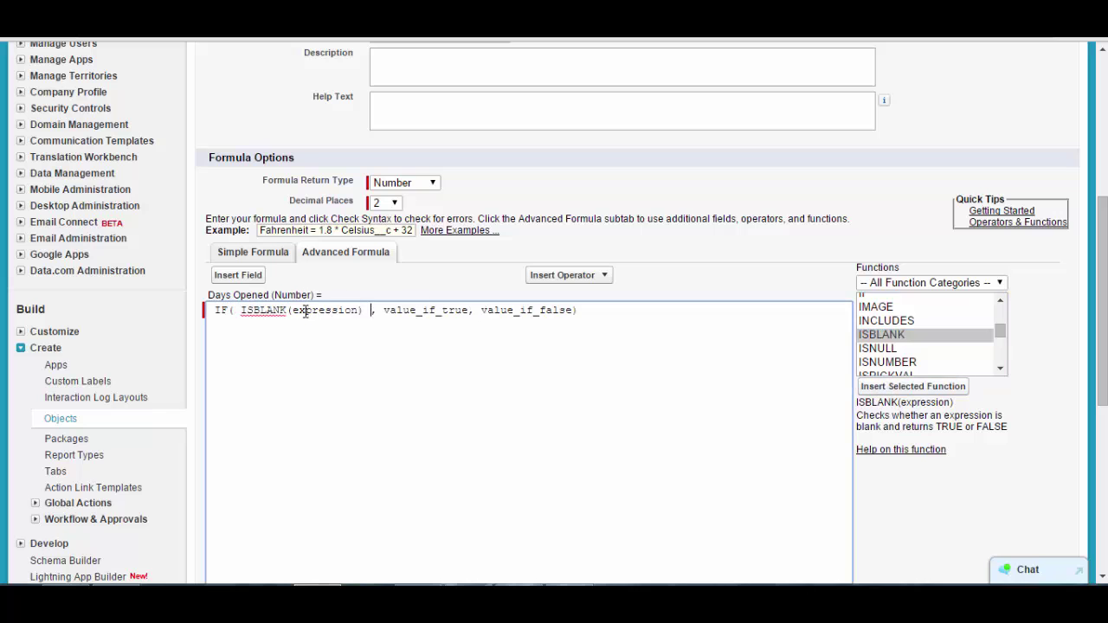
{"action": "double_click", "coordinate": [320, 314]}
- Insert Close_Date__c inside ISBLANK and select the value_if_true placeholder
{"action": "left_click", "coordinate": [237, 275]}
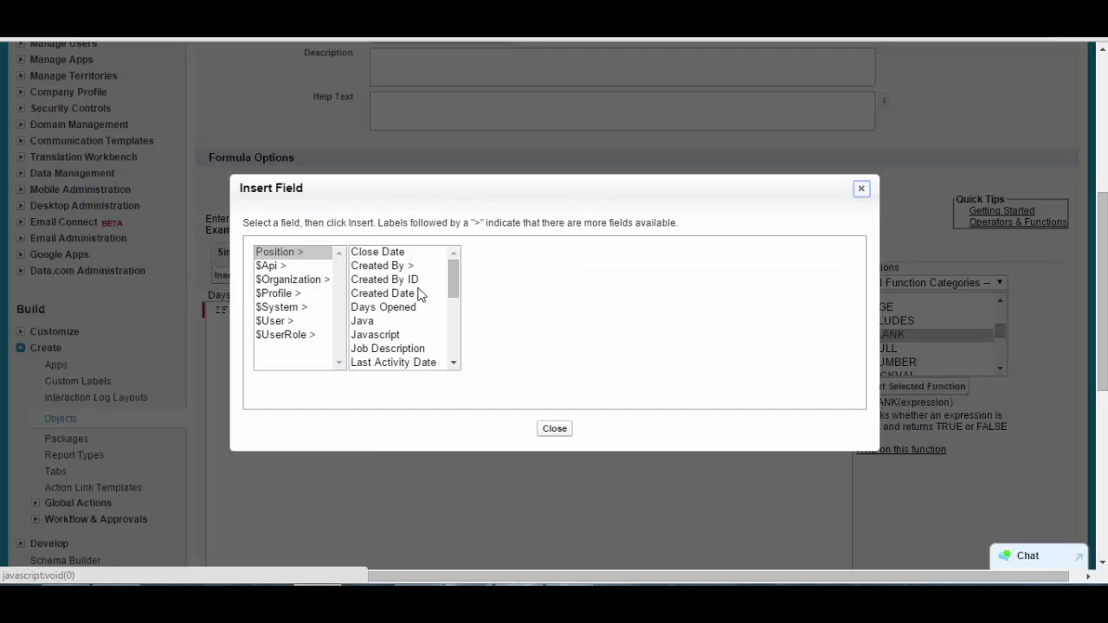
{"action": "left_click", "coordinate": [522, 338]}
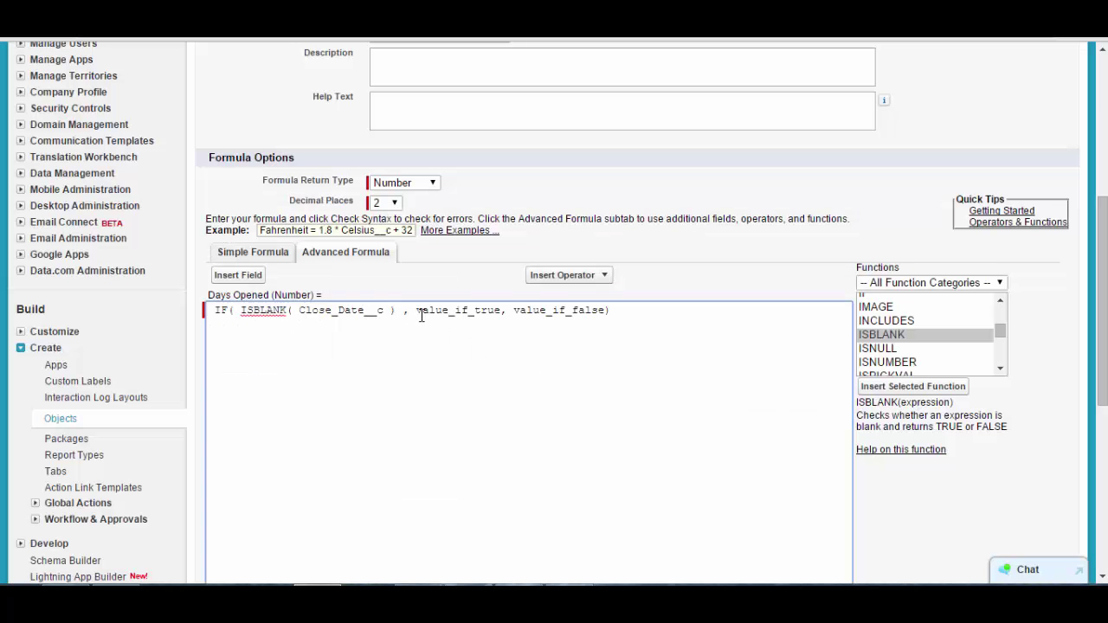
{"action": "left_click_drag", "start_coordinate": [417, 313], "coordinate": [502, 312]}
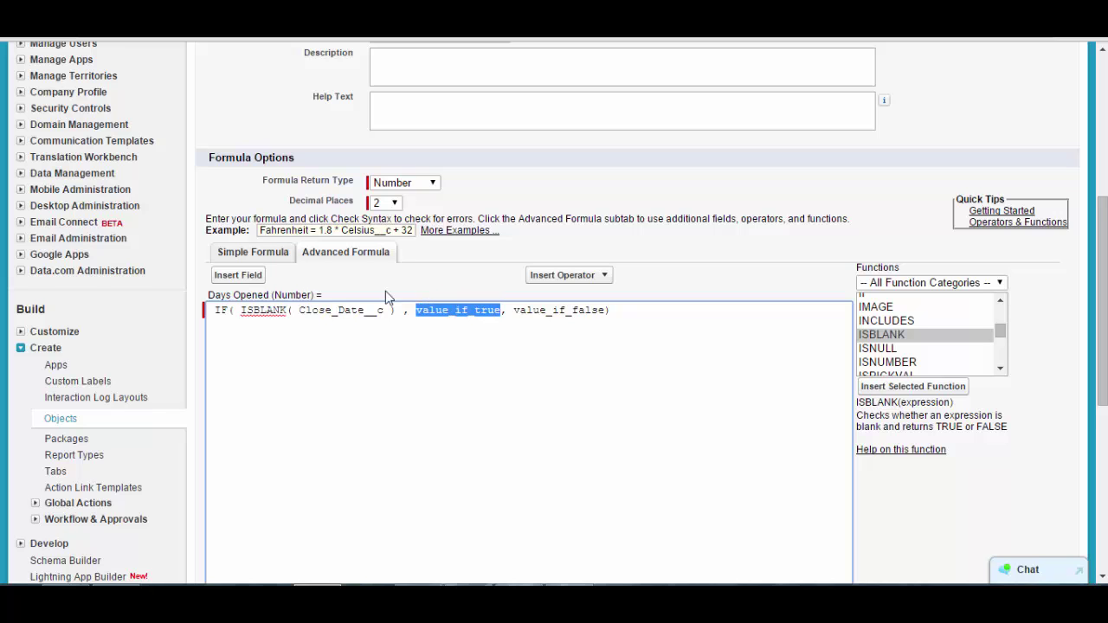
{"action": "left_click", "coordinate": [238, 275]}
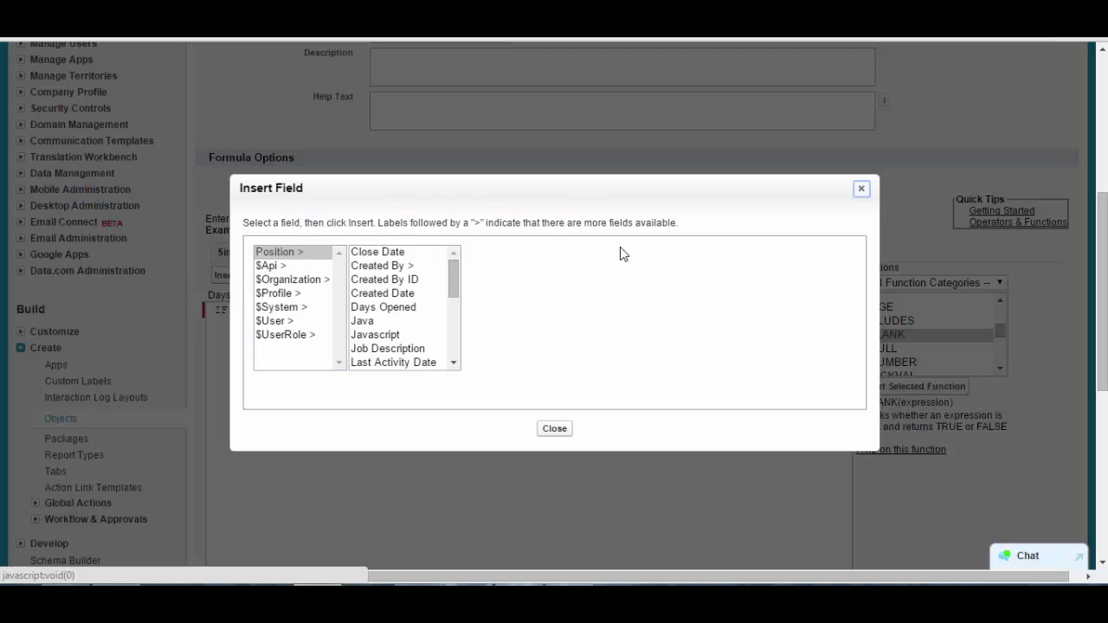
{"action": "left_click", "coordinate": [861, 189]}
- Replace value_if_true with TODAY() followed by a minus sign
{"action": "left_click_drag", "start_coordinate": [1005, 335], "coordinate": [1004, 334]}
{"action": "left_click", "coordinate": [931, 283]}
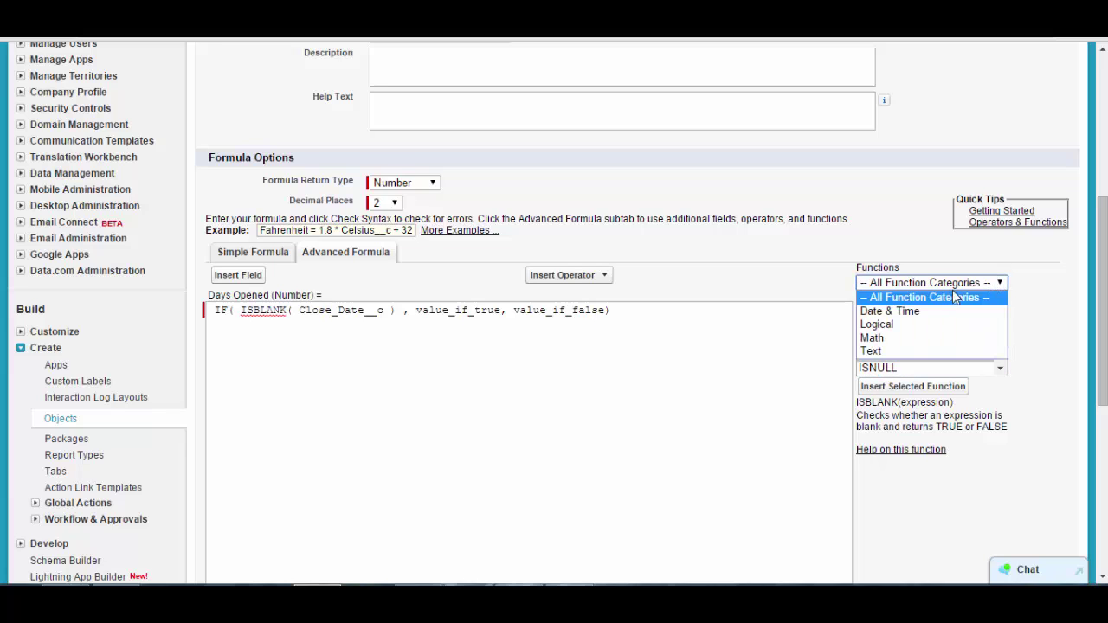
{"action": "left_click", "coordinate": [944, 311]}
{"action": "left_click", "coordinate": [905, 354]}
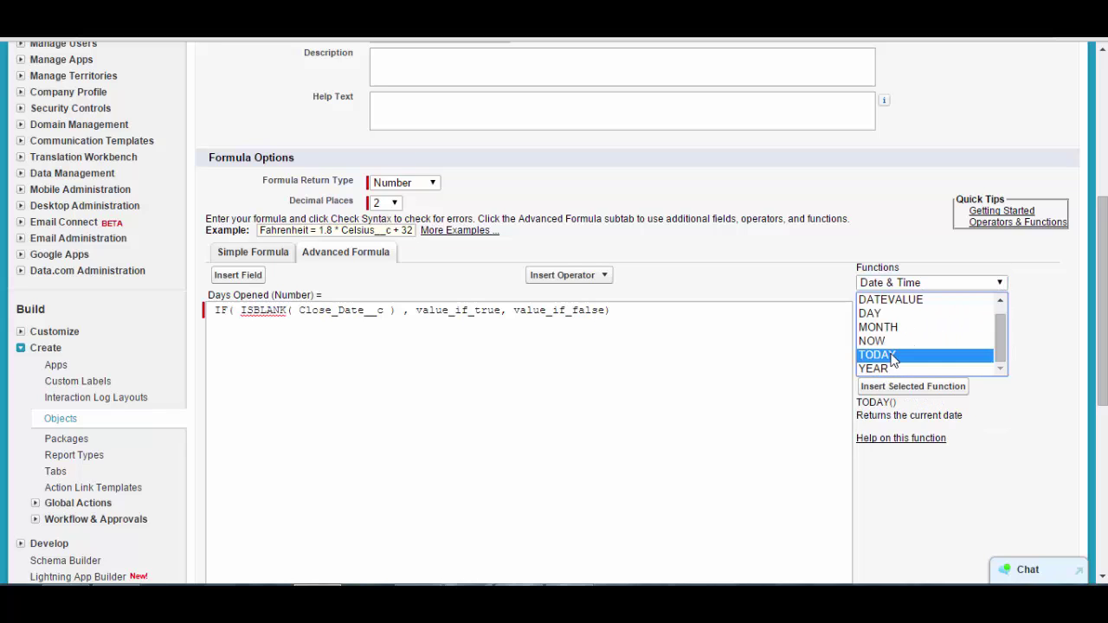
{"action": "left_click", "coordinate": [905, 389]}
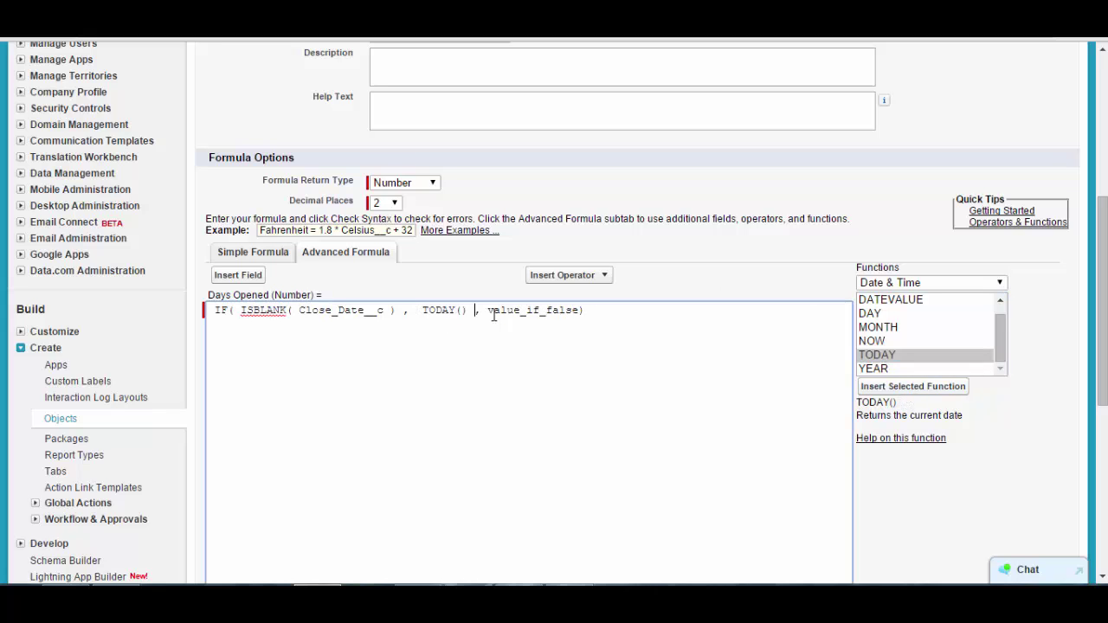
{"action": "left_click", "coordinate": [585, 277]}
{"action": "left_click", "coordinate": [549, 309]}
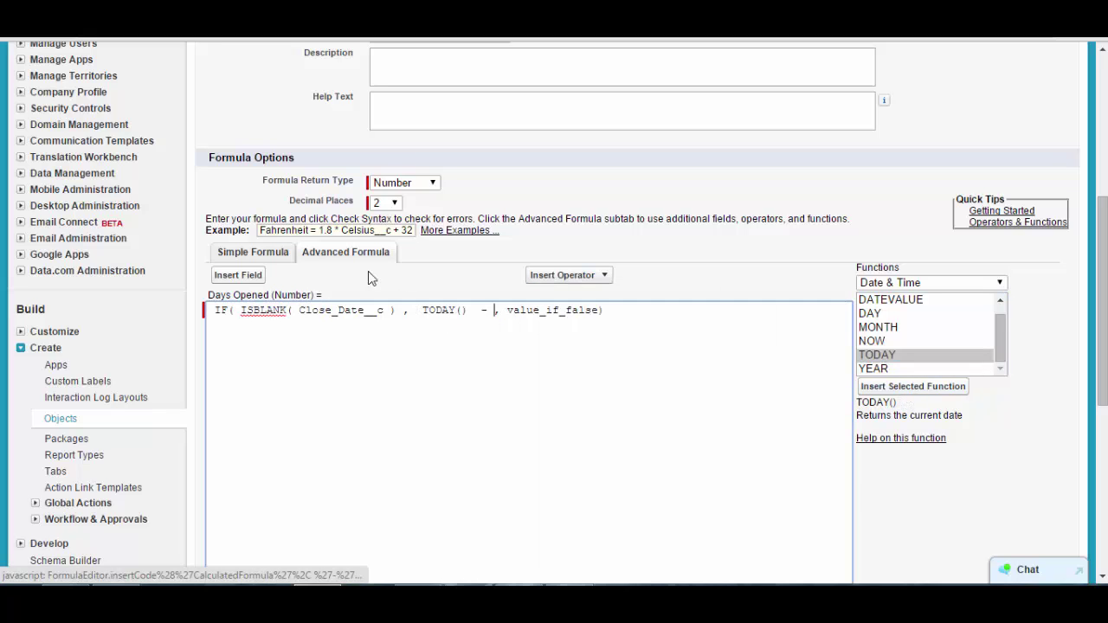
- Append Open_Date__c so the true branch reads TODAY() - Open_Date__c
{"action": "left_click", "coordinate": [241, 279]}
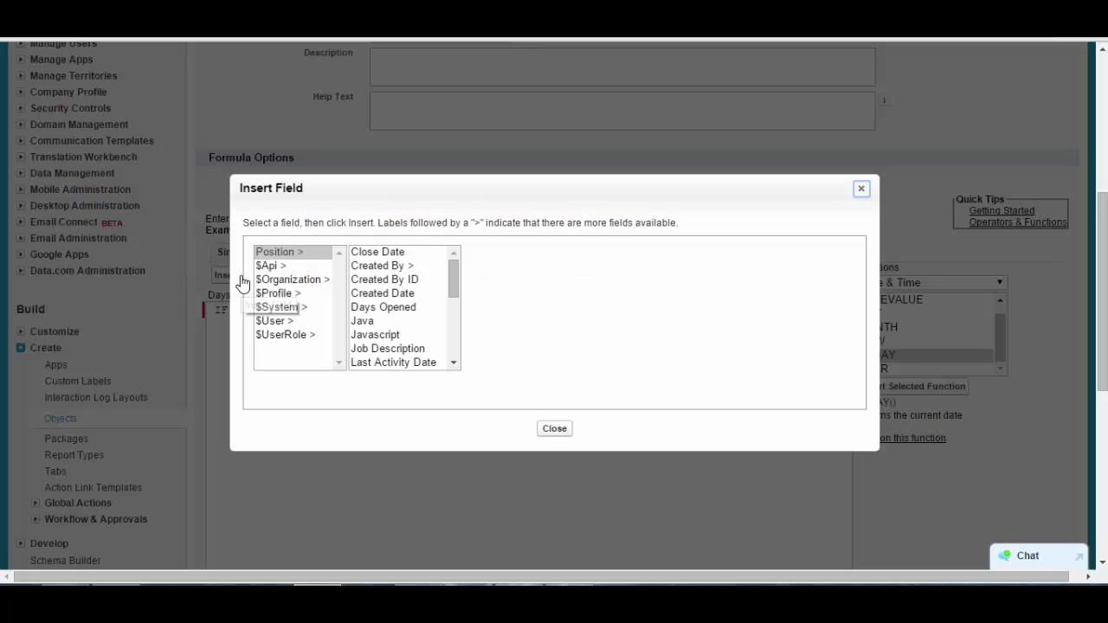
{"action": "left_click_drag", "start_coordinate": [454, 290], "coordinate": [455, 338]}
{"action": "left_click", "coordinate": [378, 303]}
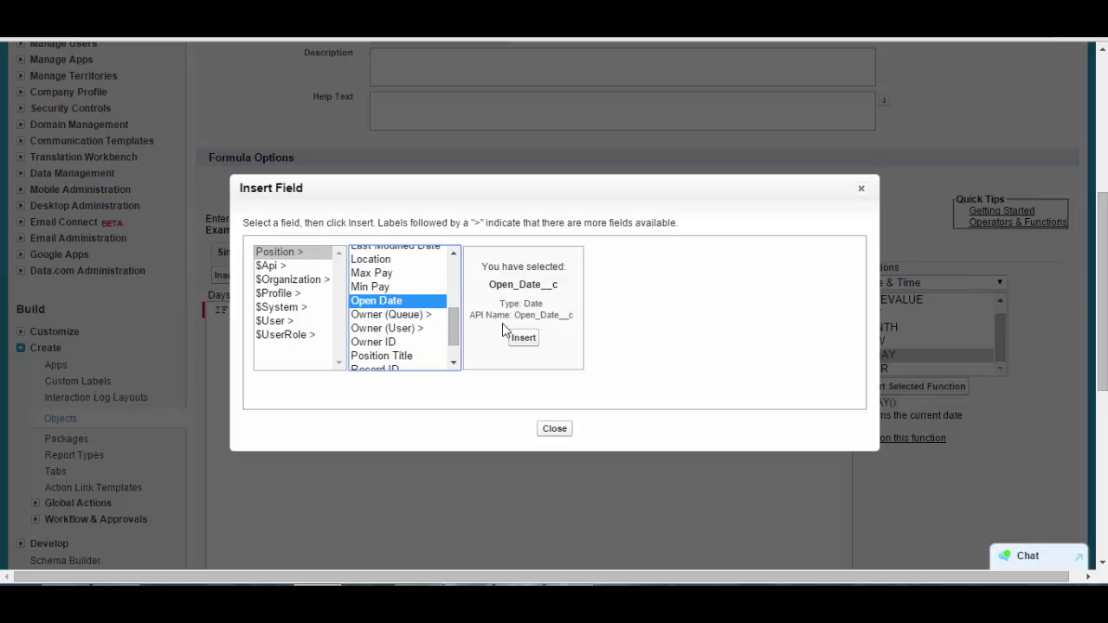
{"action": "left_click", "coordinate": [521, 338]}
{"action": "left_click_drag", "start_coordinate": [588, 317], "coordinate": [473, 305]}
{"action": "left_click_drag", "start_coordinate": [395, 310], "coordinate": [271, 316]}
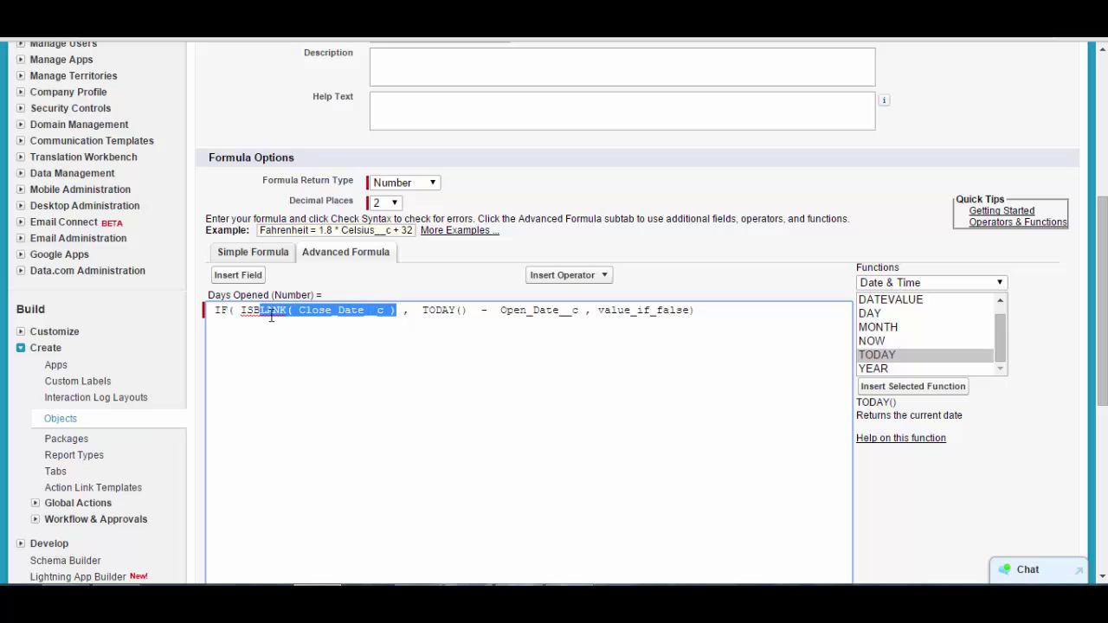
- Replace the value_if_false placeholder with Close_Date__c - Open_Date__c
{"action": "left_click_drag", "start_coordinate": [598, 309], "coordinate": [687, 314]}
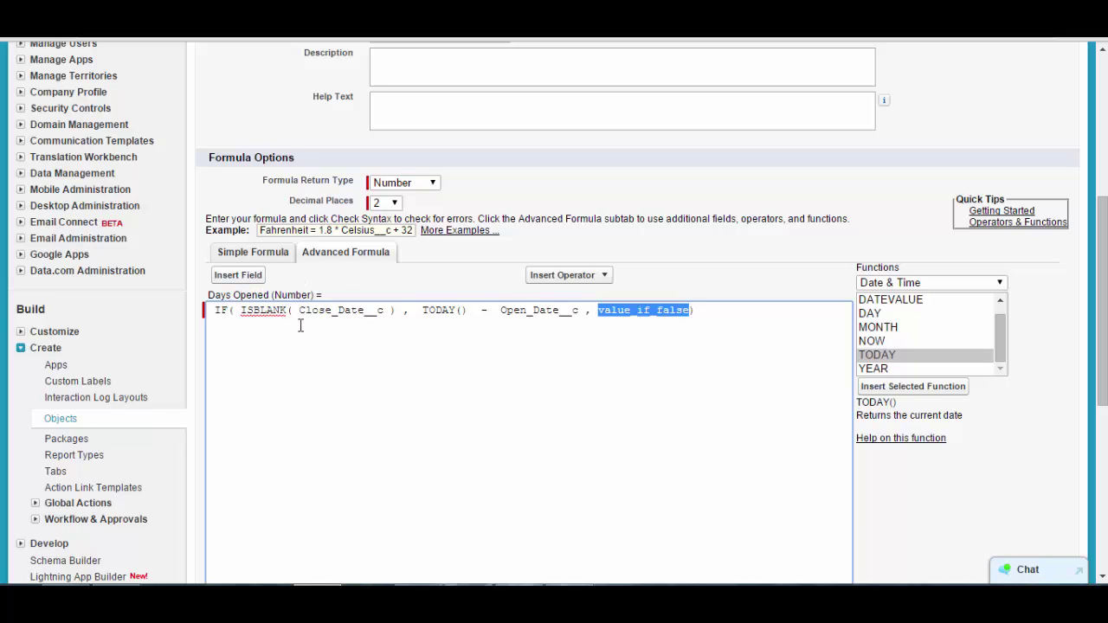
{"action": "left_click", "coordinate": [252, 277]}
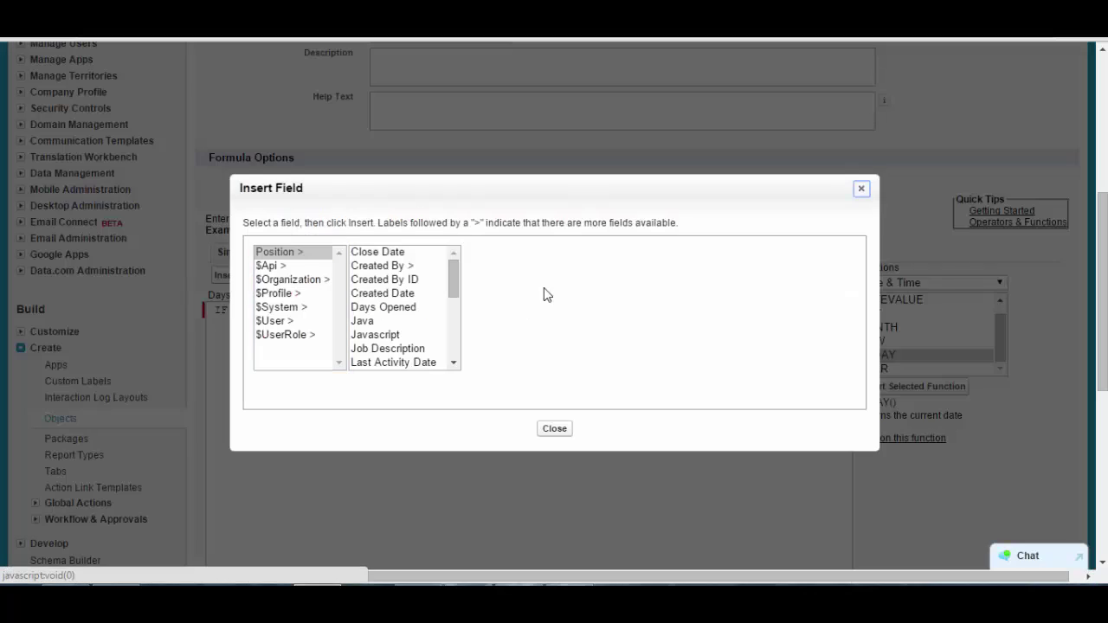
{"action": "left_click", "coordinate": [374, 253]}
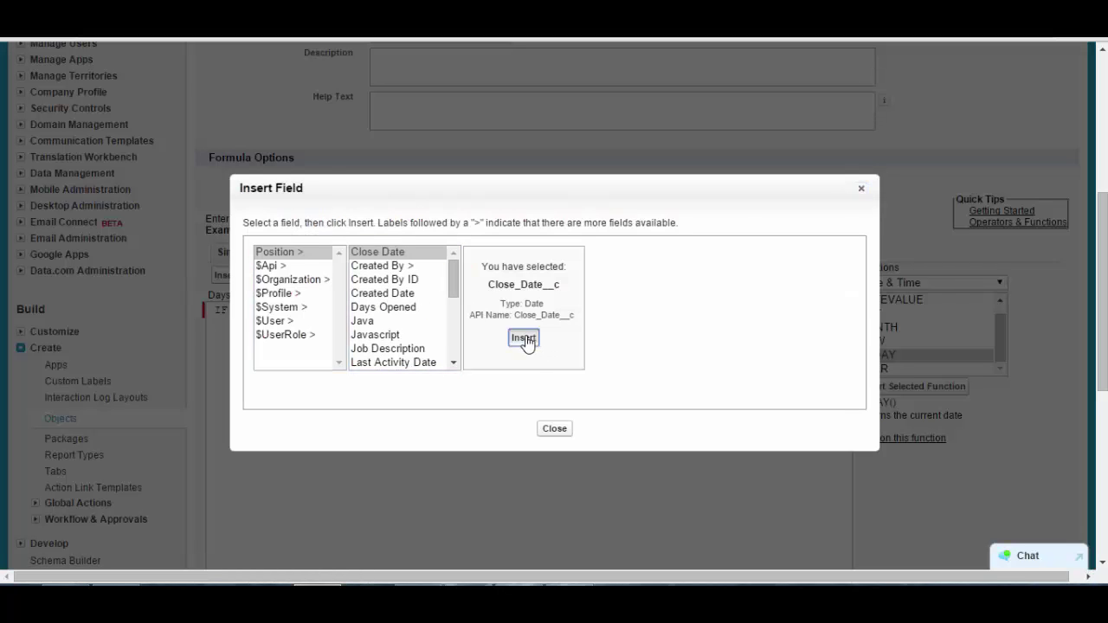
{"action": "left_click", "coordinate": [523, 337]}
{"action": "left_click", "coordinate": [558, 275]}
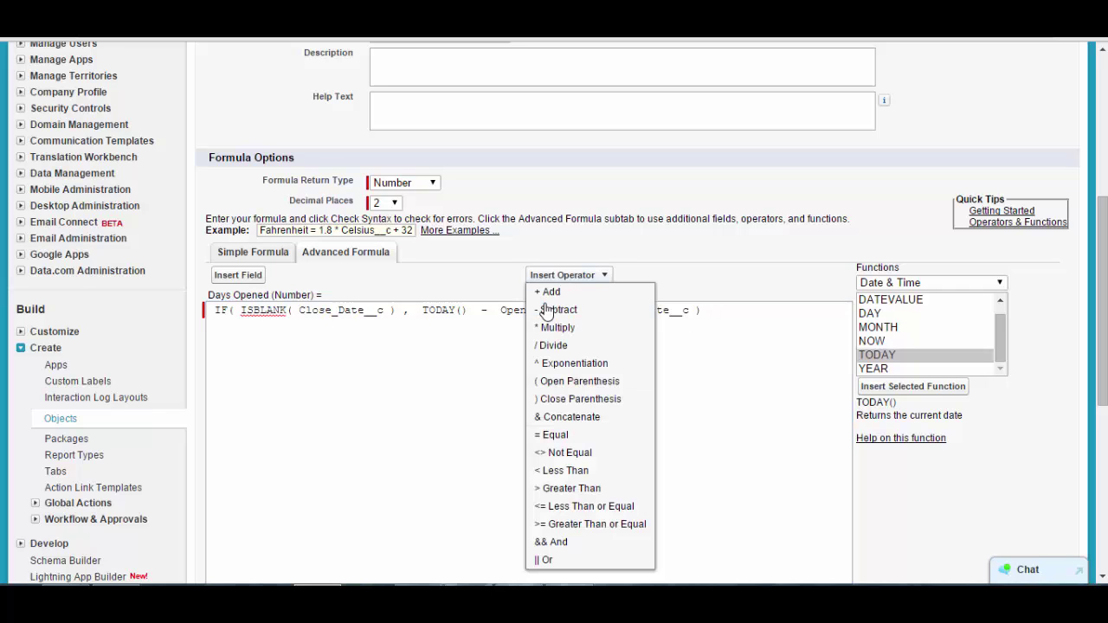
{"action": "left_click", "coordinate": [564, 310]}
{"action": "left_click", "coordinate": [248, 276]}
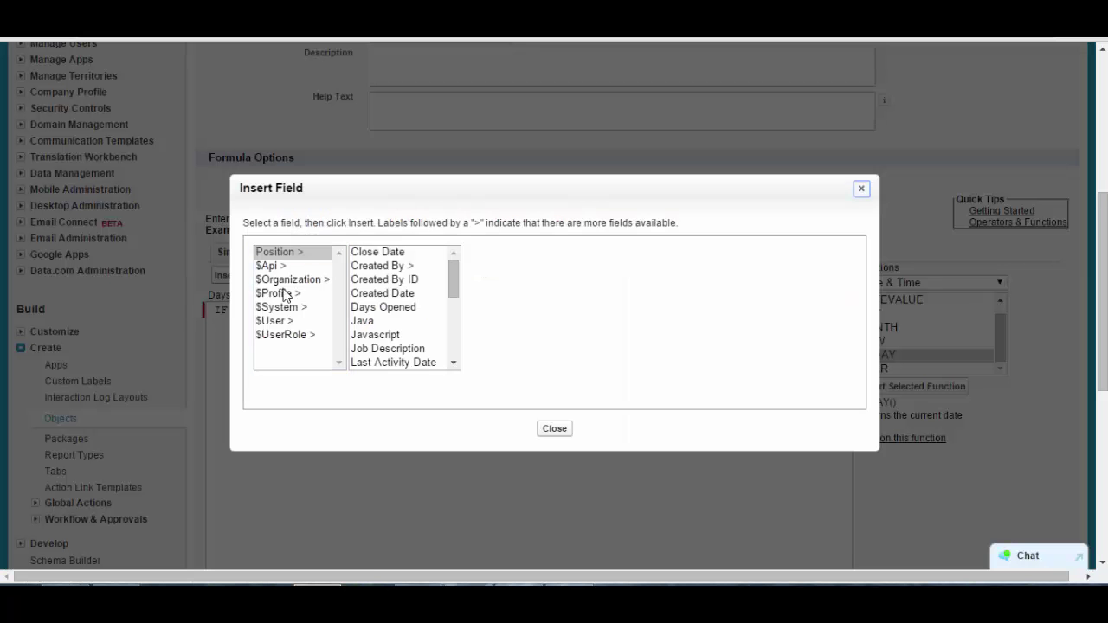
{"action": "left_click_drag", "start_coordinate": [455, 289], "coordinate": [455, 327]}
{"action": "left_click", "coordinate": [407, 315]}
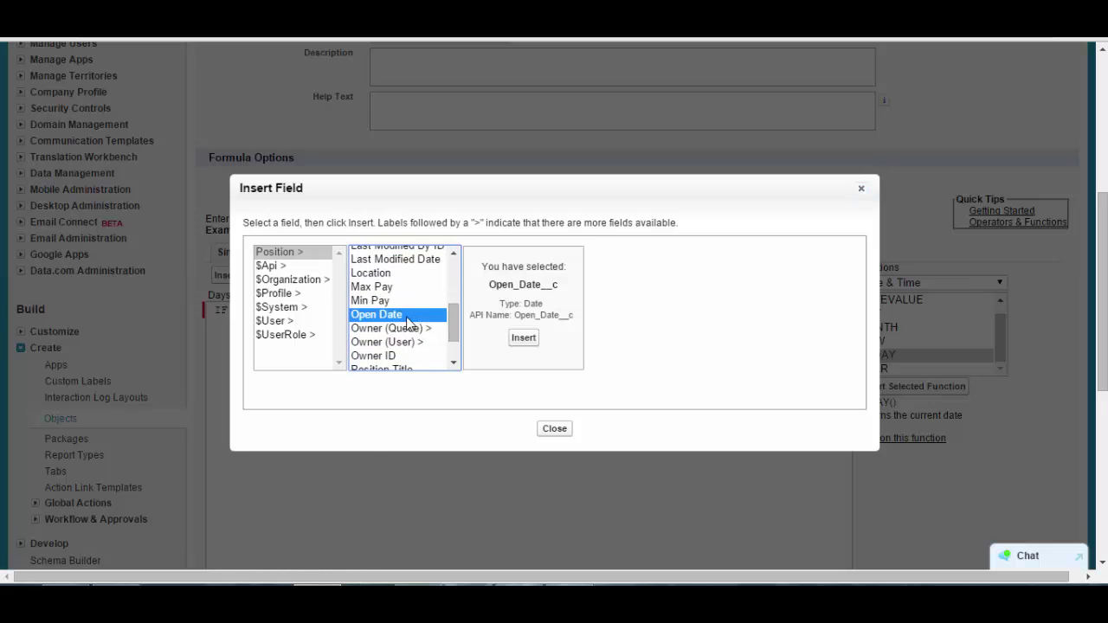
{"action": "left_click", "coordinate": [525, 338]}
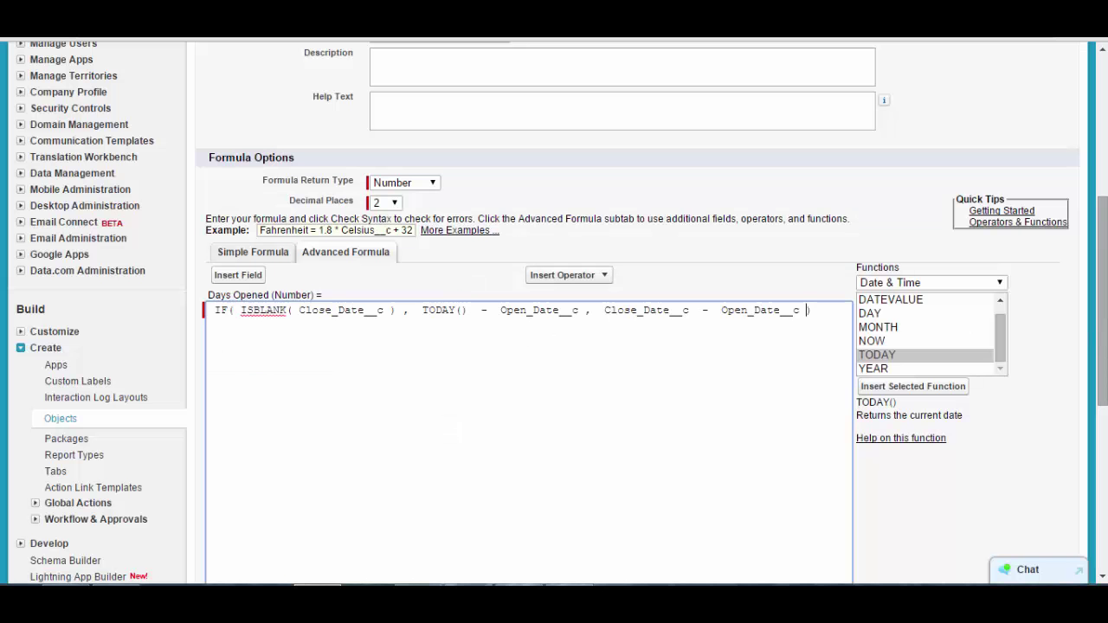
{"action": "scroll", "coordinate": [629, 270], "scroll_direction": "down", "scroll_amount": 1}
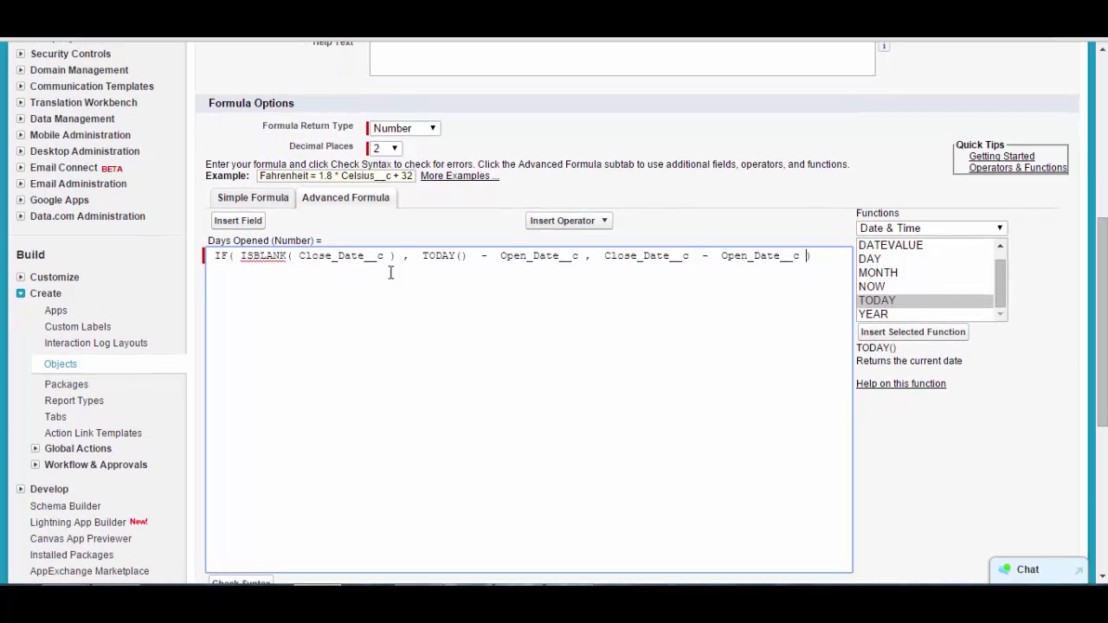
- Review both IF branches, pass Check Syntax, and save the Days Opened field
{"action": "left_click_drag", "start_coordinate": [390, 257], "coordinate": [300, 261]}
{"action": "left_click_drag", "start_coordinate": [420, 255], "coordinate": [580, 257]}
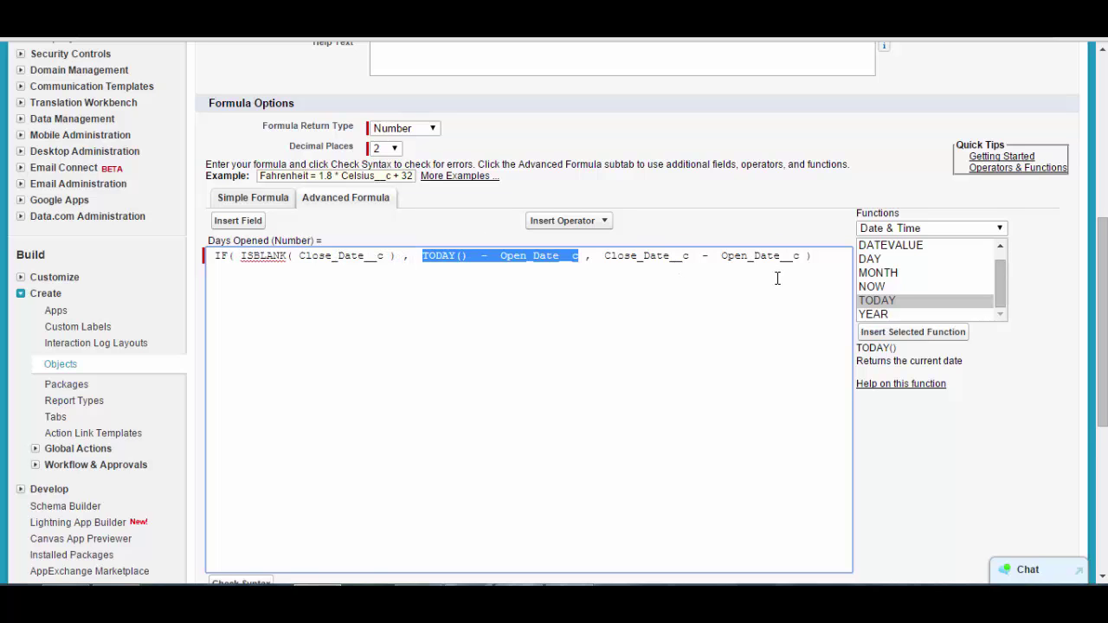
{"action": "scroll", "coordinate": [1102, 347], "scroll_direction": "down", "scroll_amount": 3}
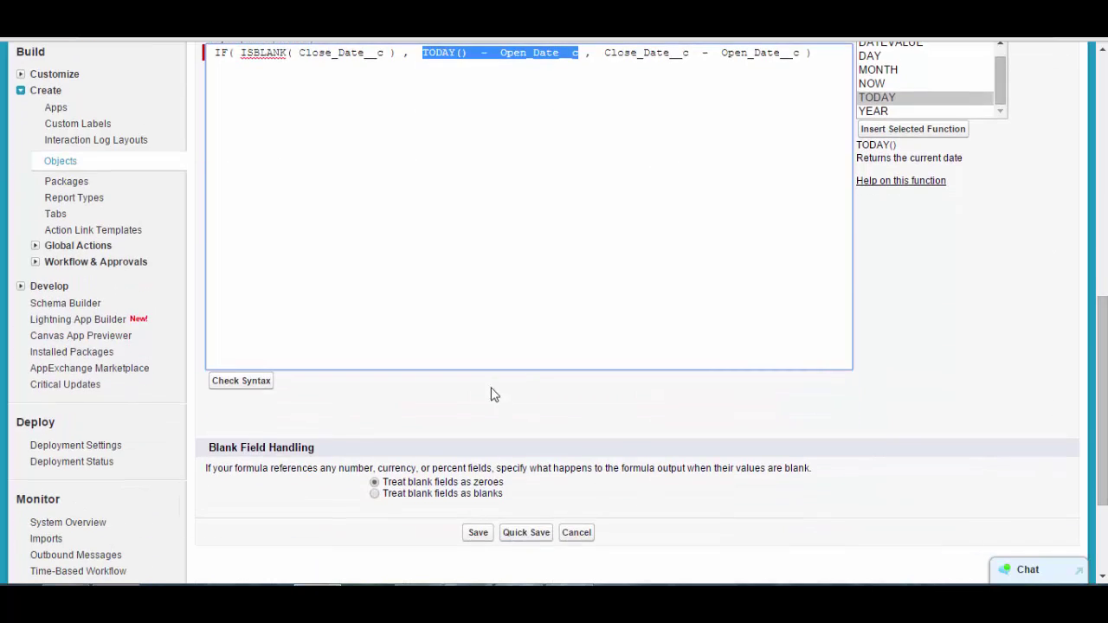
{"action": "left_click", "coordinate": [231, 383]}
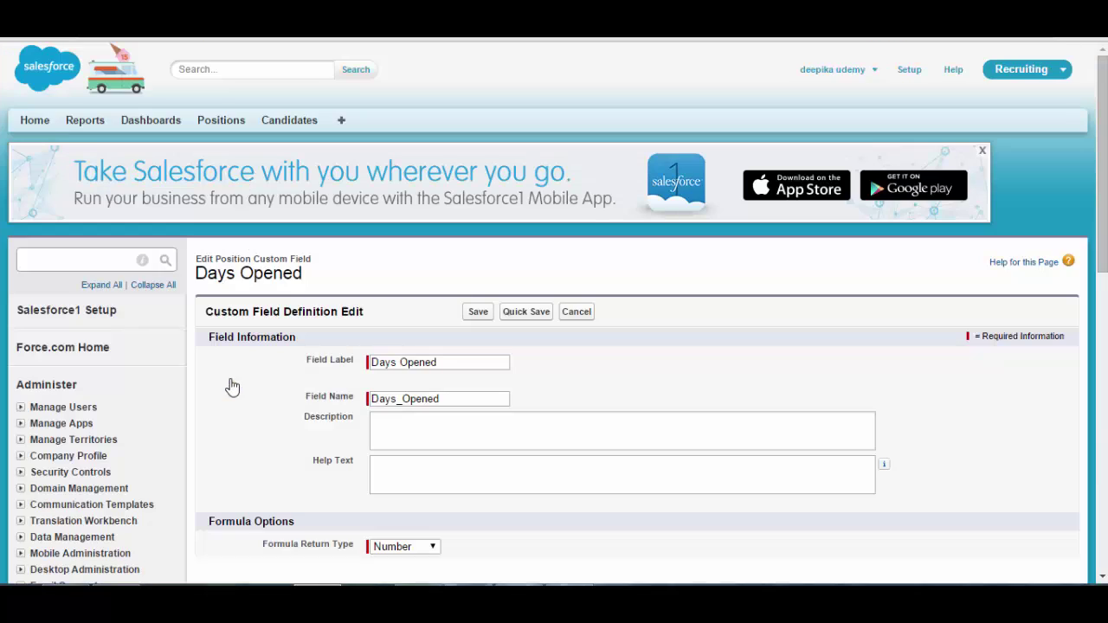
{"action": "left_click_drag", "start_coordinate": [1102, 238], "coordinate": [1104, 459]}
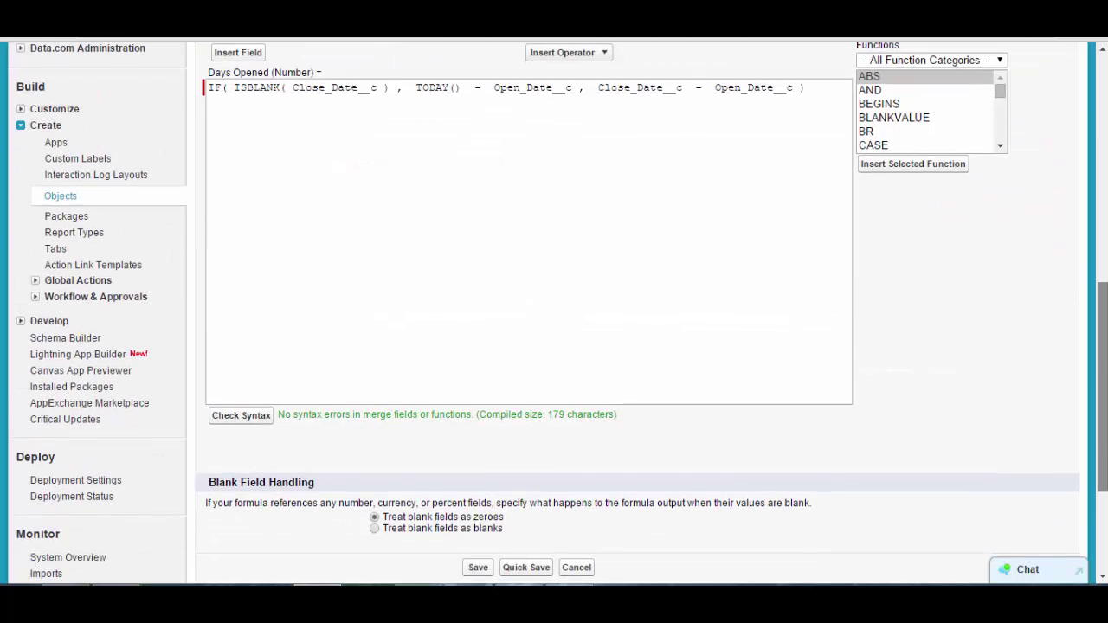
{"action": "left_click", "coordinate": [477, 567]}
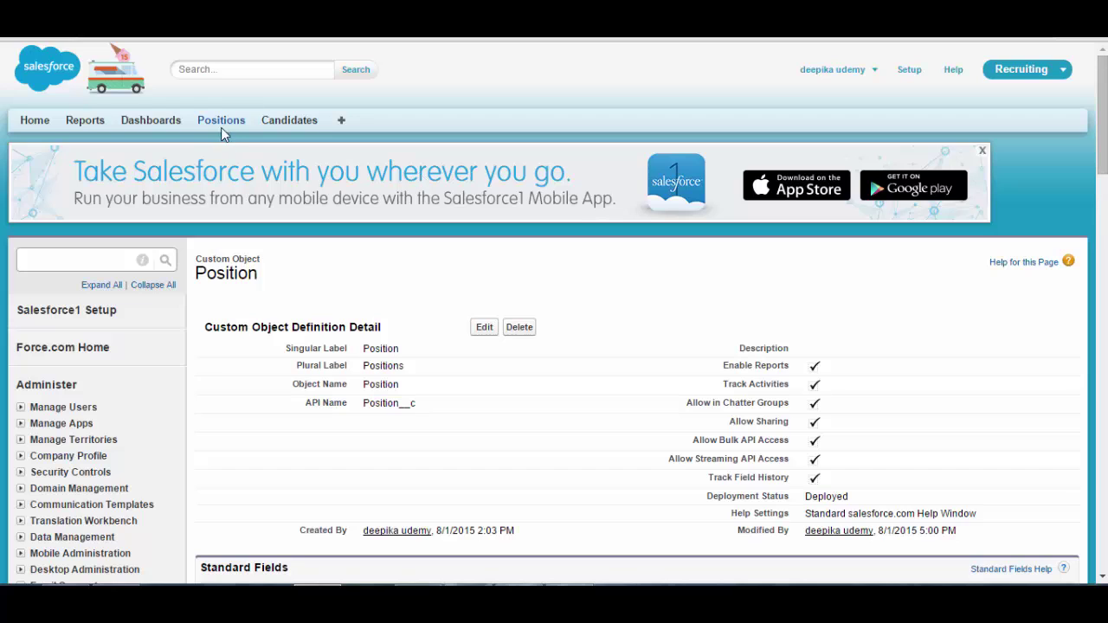
- Open the Java position, note Days Opened 8.00, and start editing its Status
{"action": "left_click", "coordinate": [219, 122]}
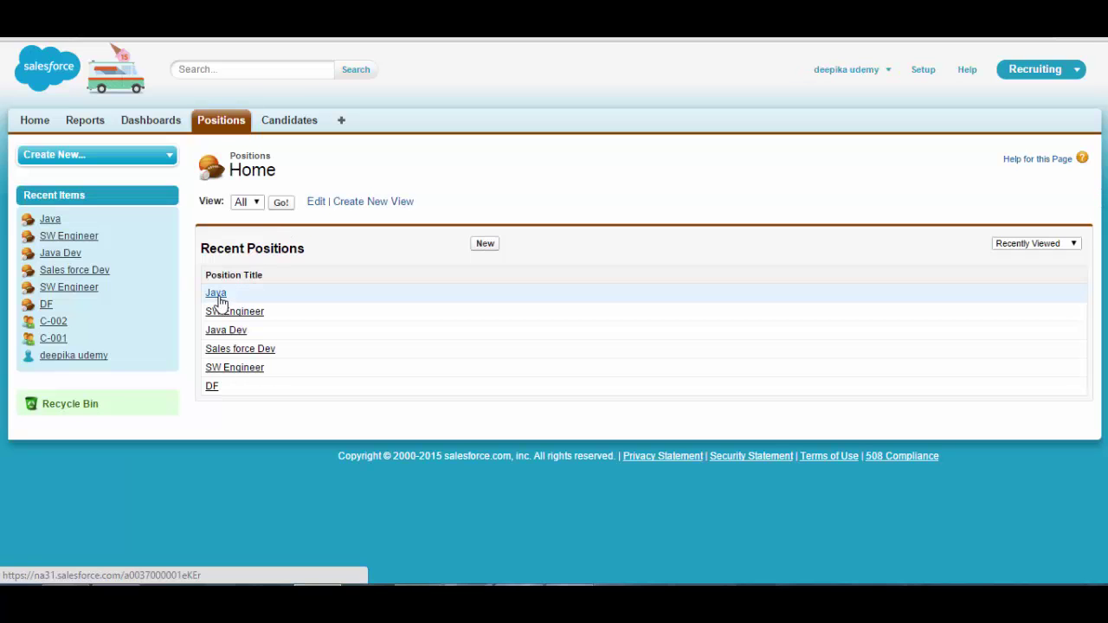
{"action": "left_click", "coordinate": [223, 295]}
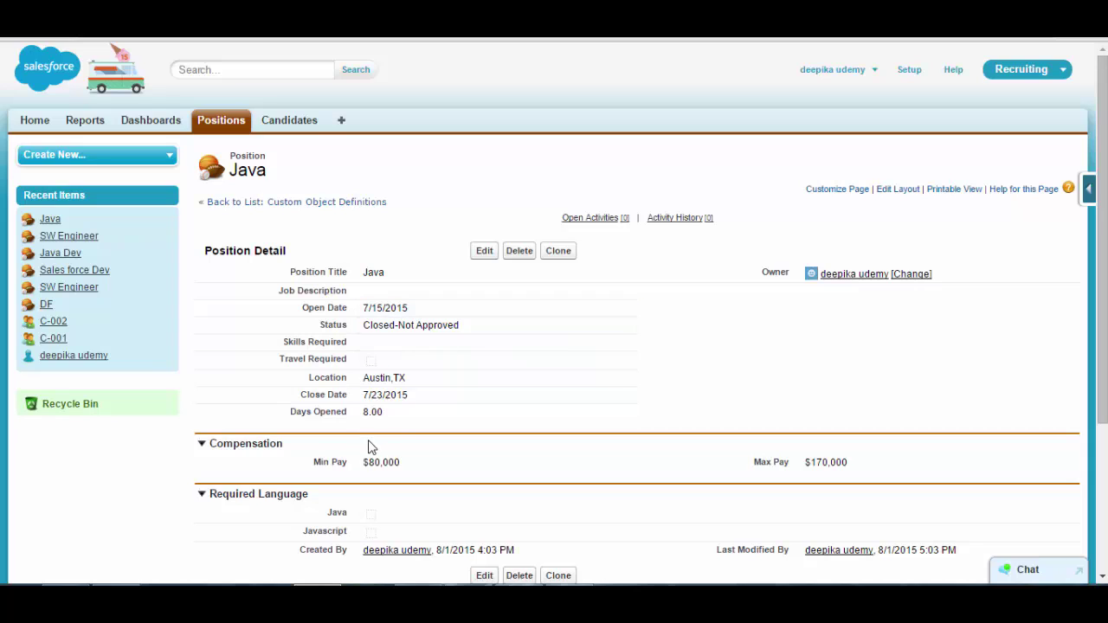
{"action": "left_click_drag", "start_coordinate": [396, 413], "coordinate": [360, 411]}
{"action": "left_click", "coordinate": [484, 252]}
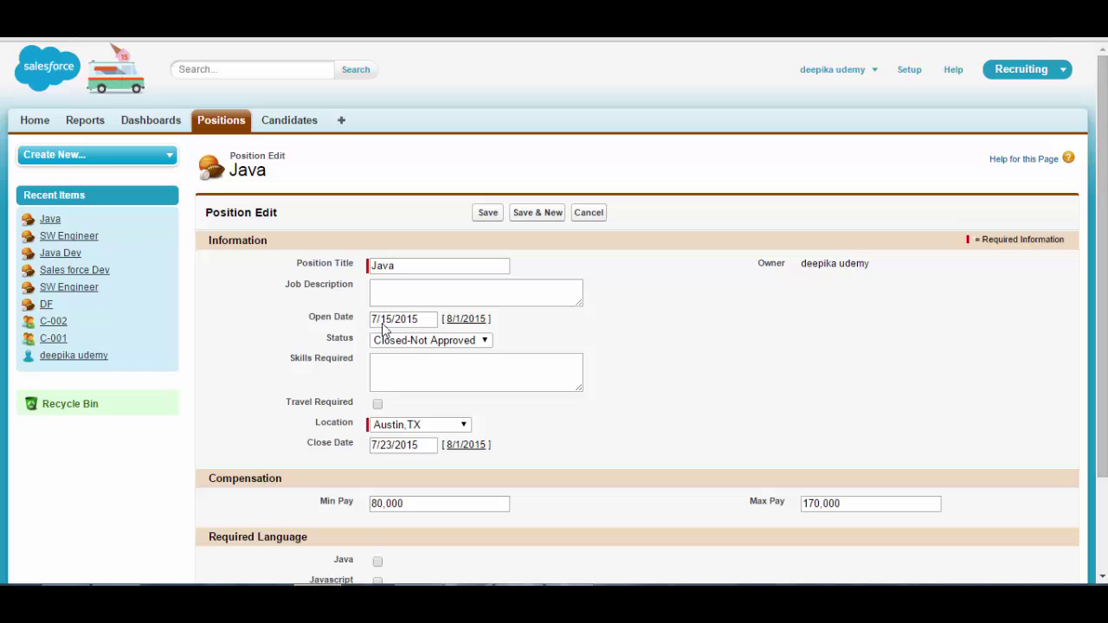
{"action": "left_click", "coordinate": [422, 342]}
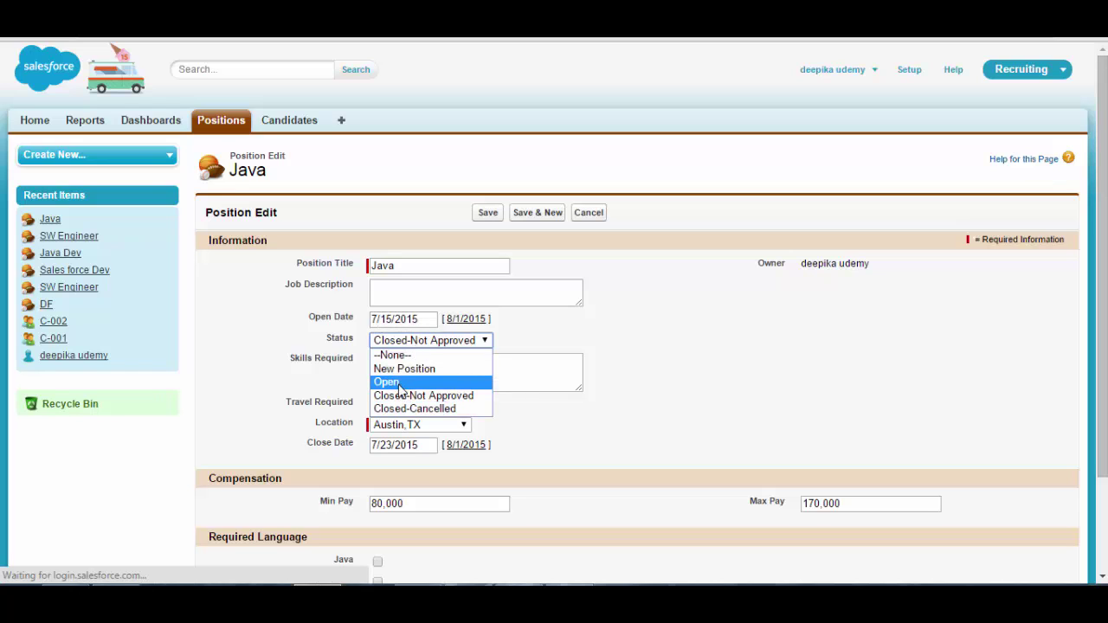
- Set the Java position's Status to Open, clear the 7/23/2015 close date, and save
{"action": "left_click", "coordinate": [398, 383]}
{"action": "left_click_drag", "start_coordinate": [423, 445], "coordinate": [358, 445]}
{"action": "key", "text": "BackSpace"}
{"action": "left_click", "coordinate": [561, 430]}
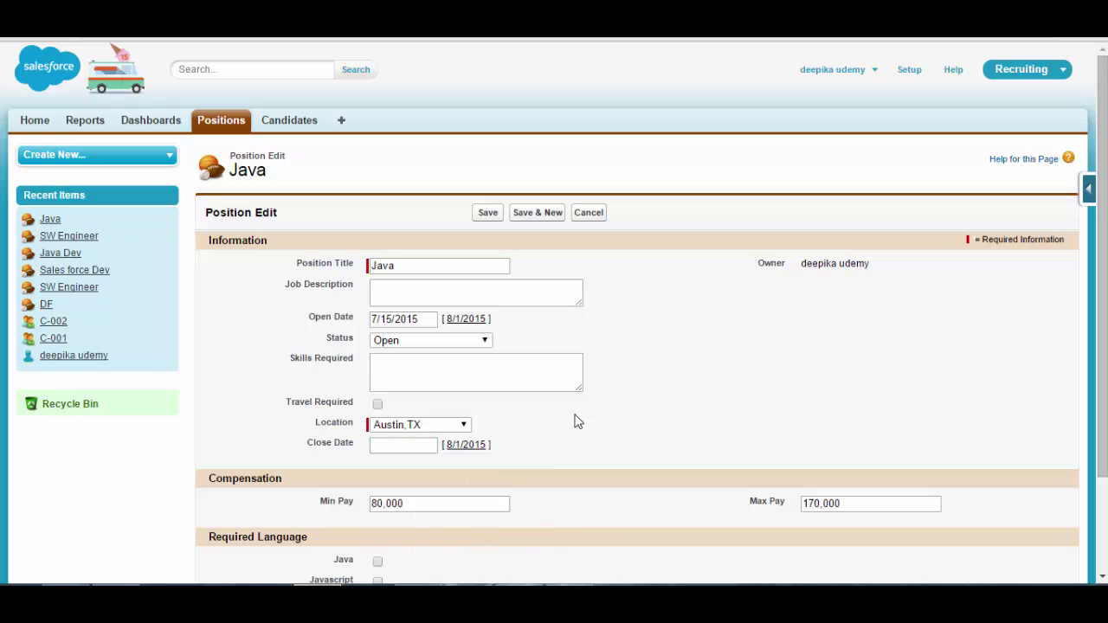
{"action": "left_click", "coordinate": [483, 213]}
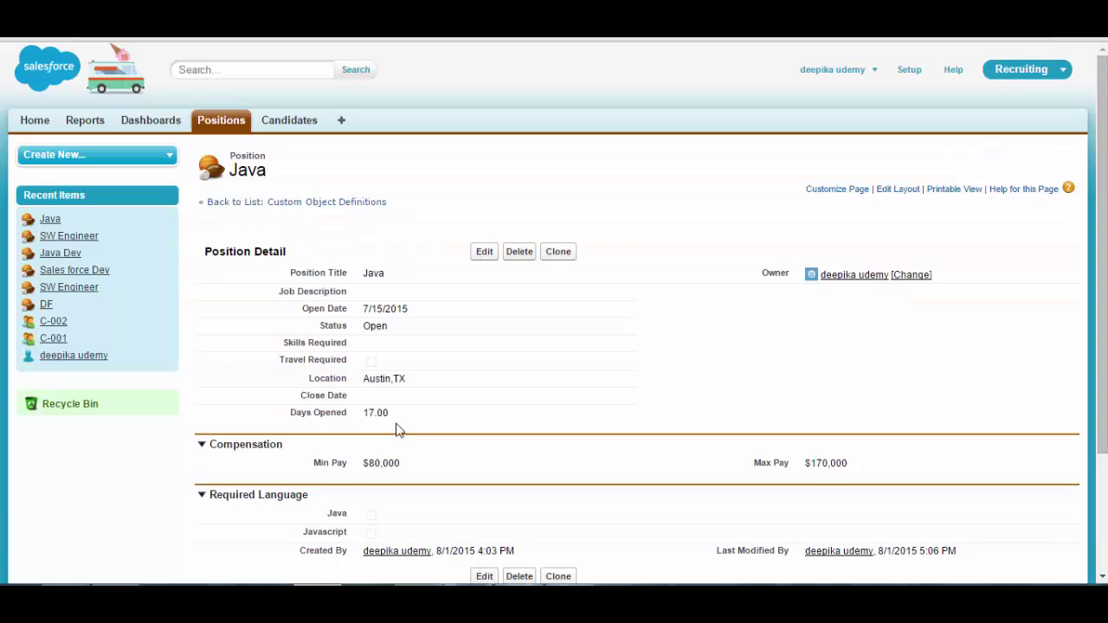
- Check that Days Opened now reads 17.00 against the 7/15/2015 open date
{"action": "double_click", "coordinate": [367, 309]}
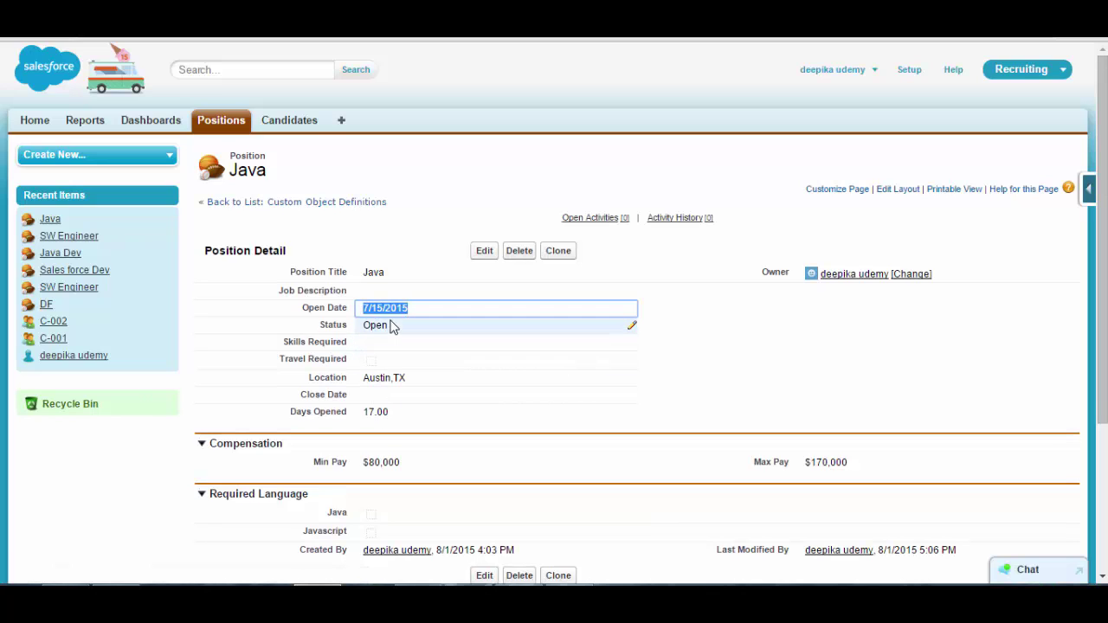
{"action": "mouse_move", "coordinate": [398, 412]}
{"action": "left_mouse_down"}
{"action": "mouse_move", "coordinate": [368, 411]}
{"action": "mouse_move", "coordinate": [400, 411]}
{"action": "left_mouse_up"}
{"action": "left_click", "coordinate": [368, 411]}
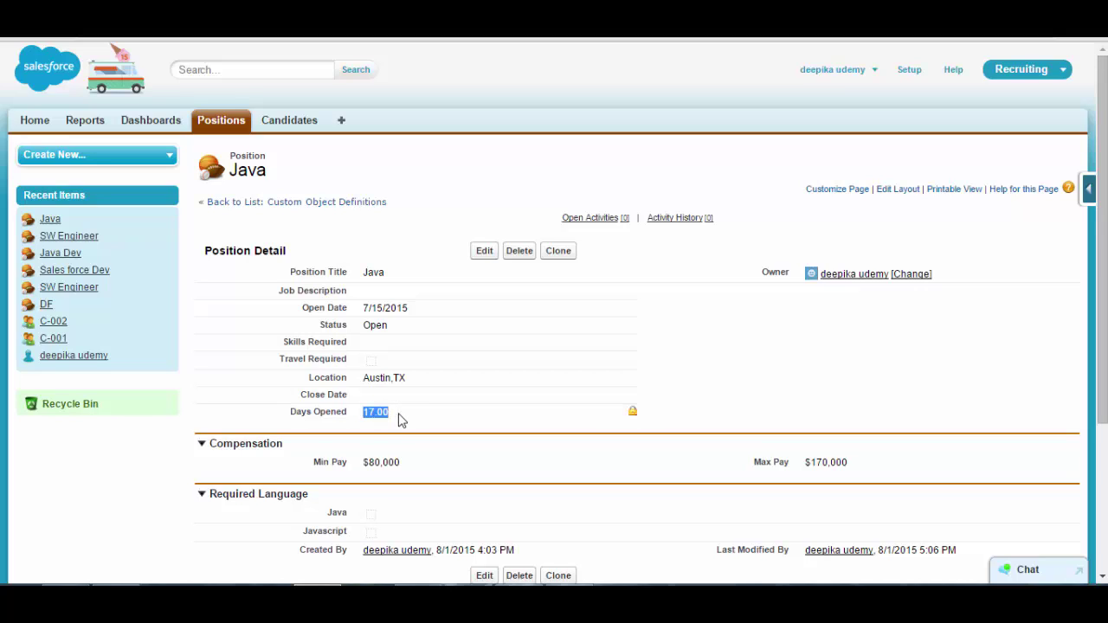